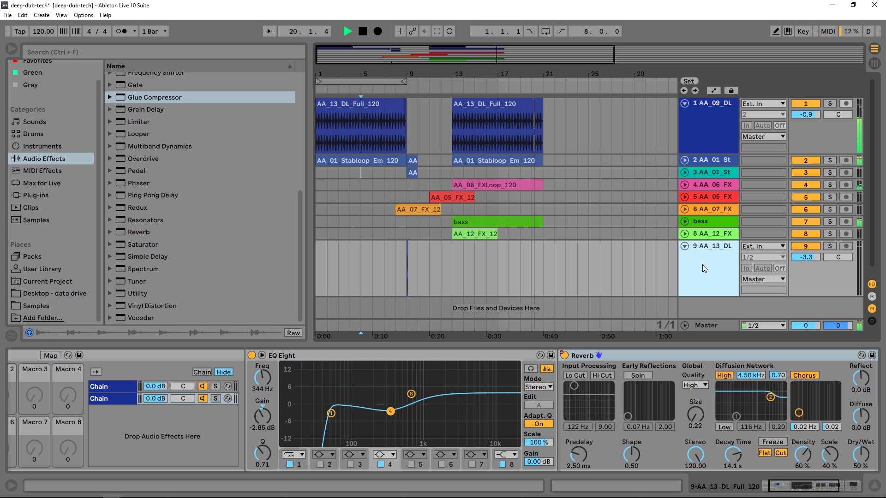
Stop the arrangement, solo track 3 and audition its stab clip from bar 9.
key("space")
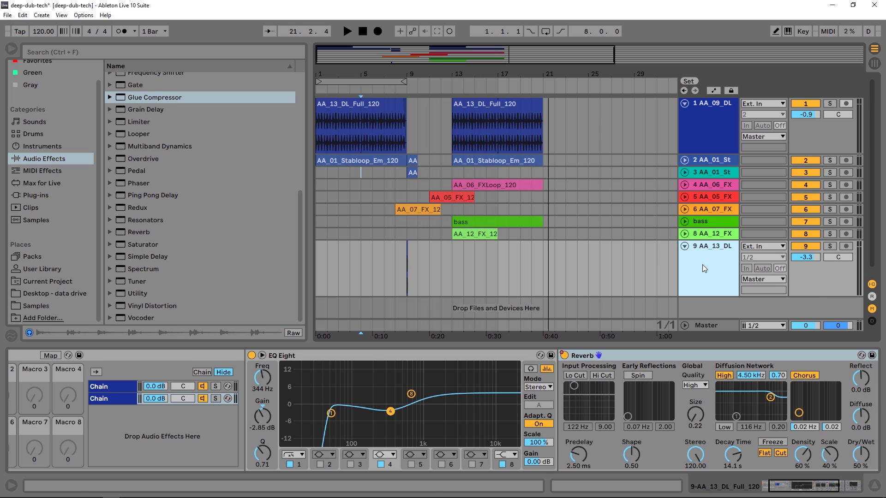
left_click(413, 172)
key("space")
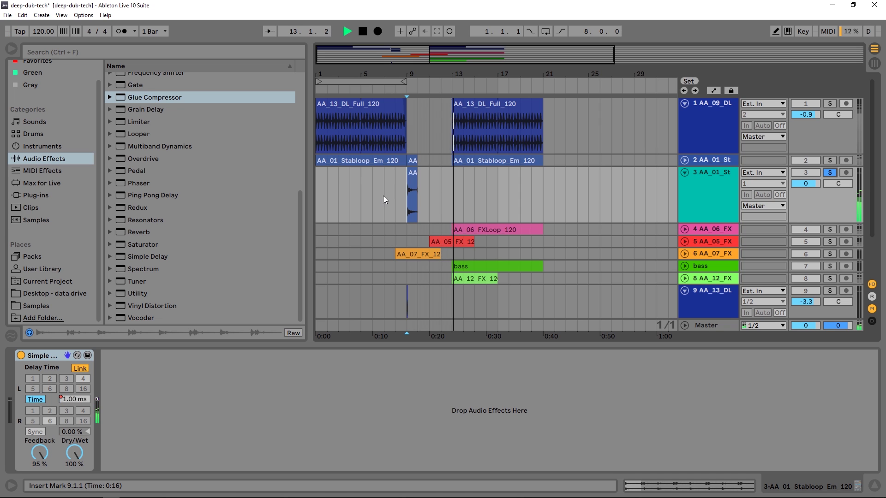
key("space")
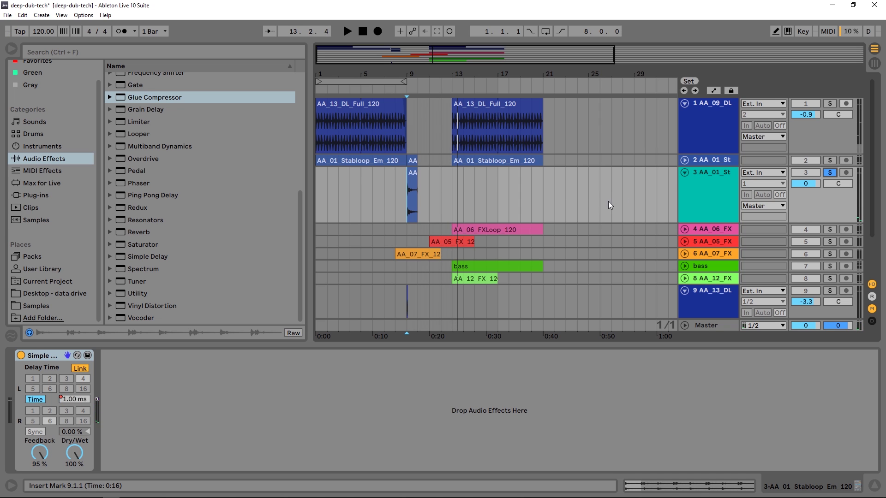
Solo track 9 (AA_13_DL) and play its short drum clip from bar 9.
scroll(704, 205, "down", 1)
left_click(702, 275)
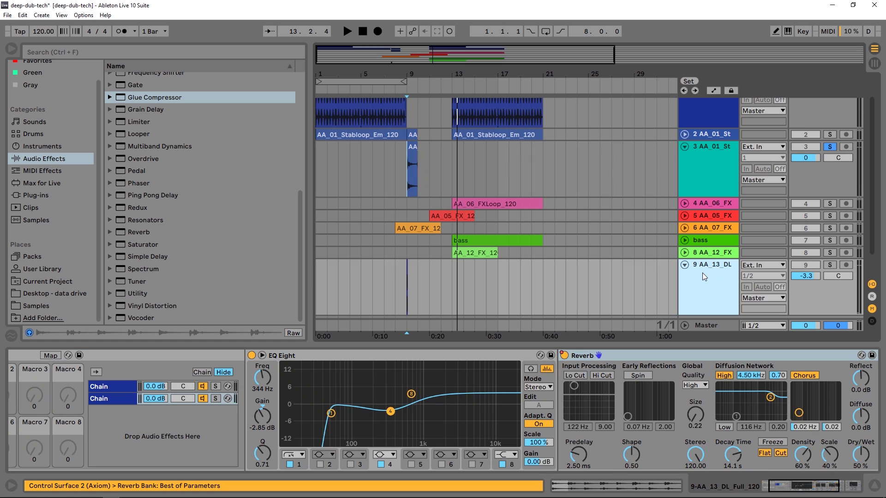
scroll(701, 275, "down", 1)
left_click_drag(416, 77, 356, 262)
left_click(397, 267)
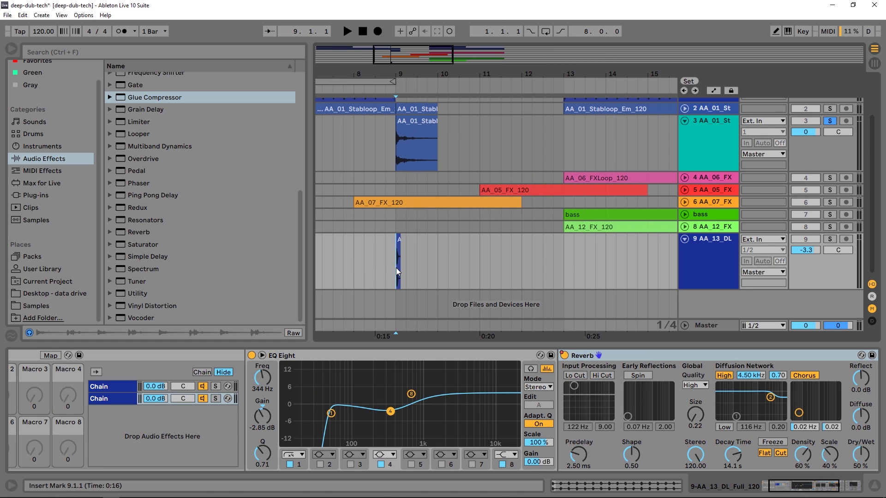
left_click(833, 239)
key("space")
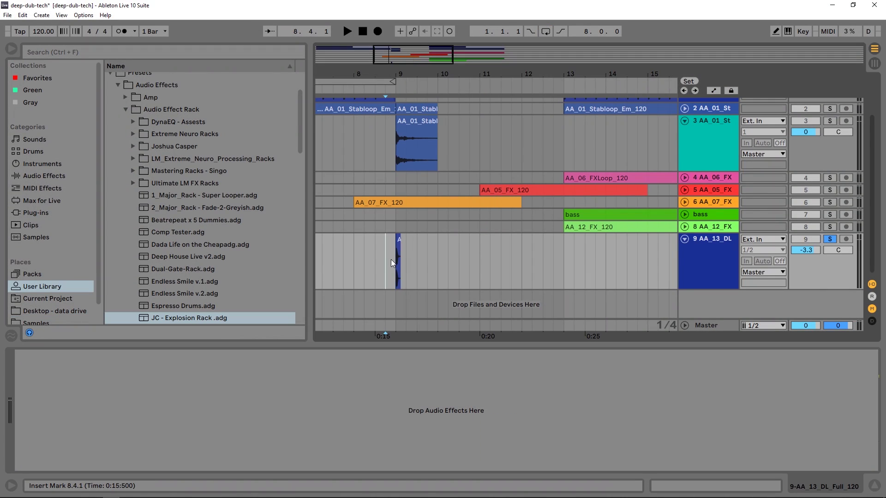
Select the stab clip at bar 9 on track 3 to examine its Simple Delay settings.
scroll(391, 264, "up", 2)
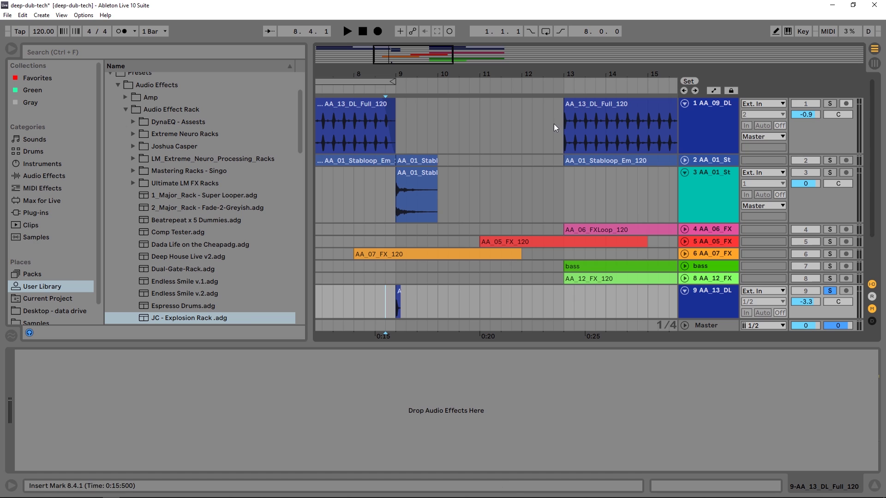
left_click(408, 187)
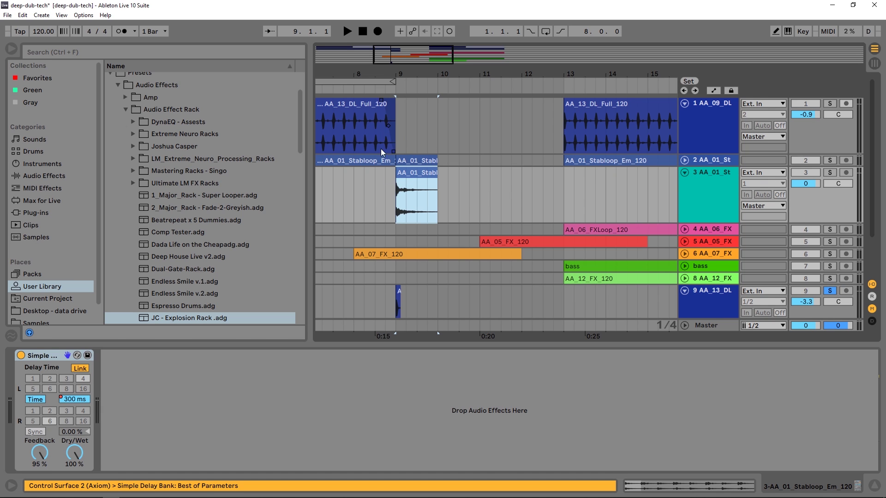
scroll(415, 307, "down", 1)
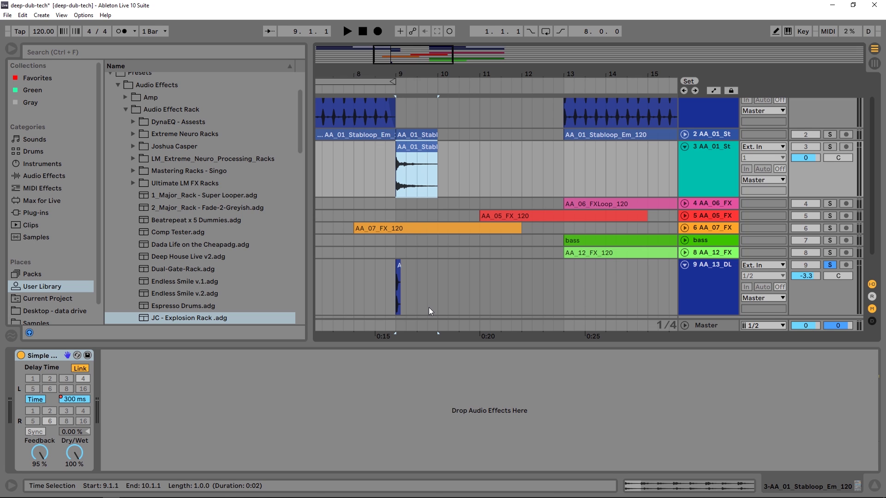
Add an EQ Eight to track 9 and play its clip from bar 9 to check the spectrum.
left_click(44, 175)
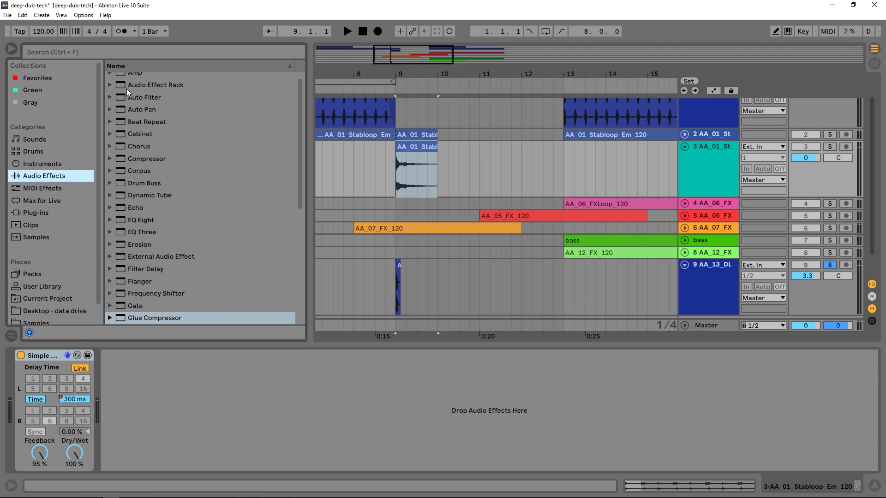
left_click_drag(124, 222, 416, 302)
left_click(396, 296)
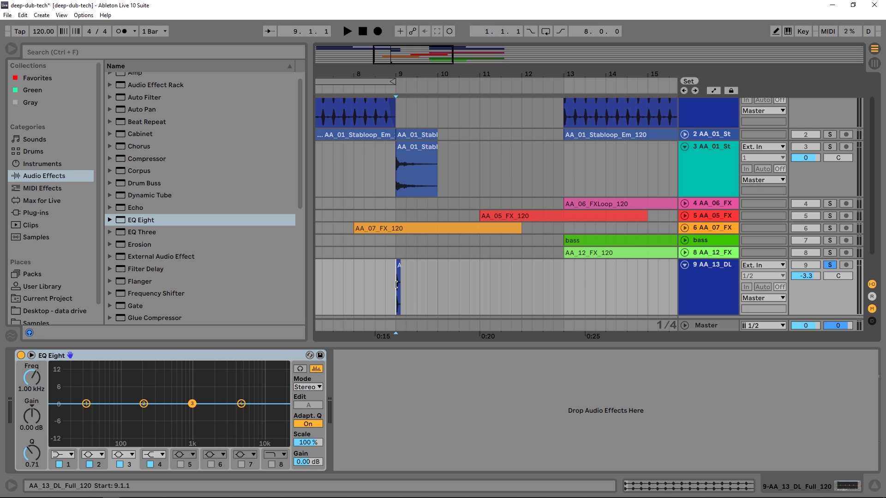
key("space")
key("space")
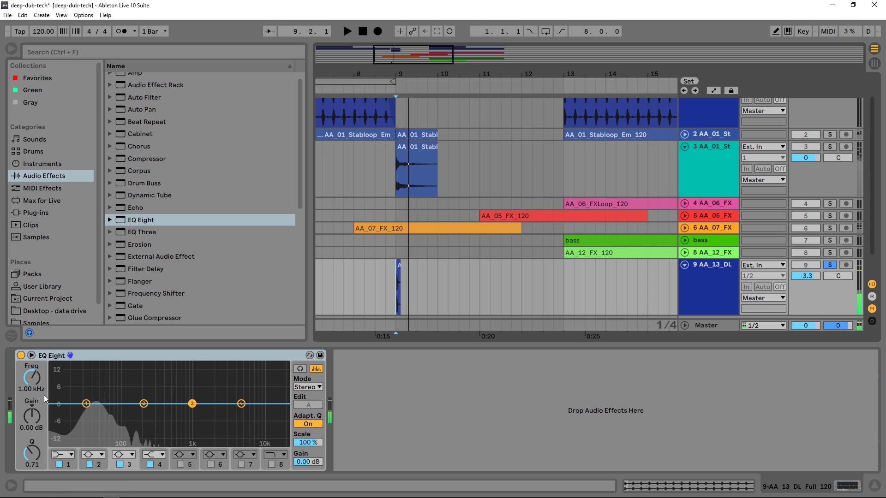
key("space")
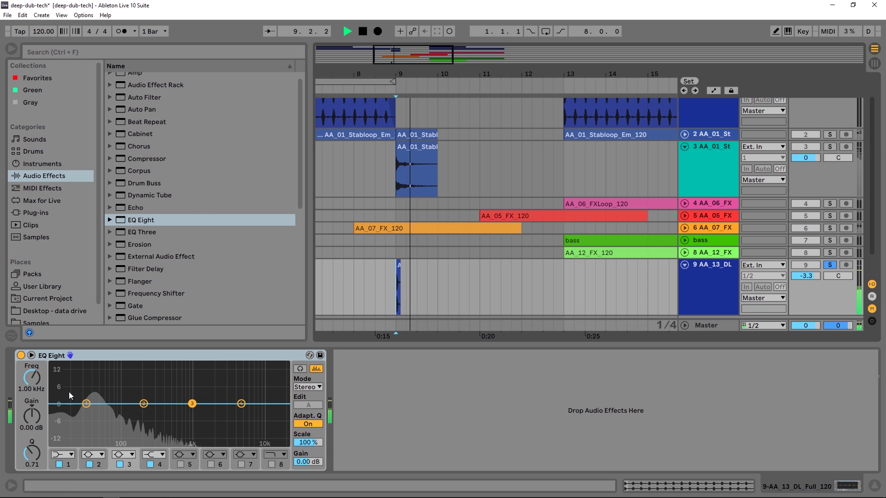
key("space")
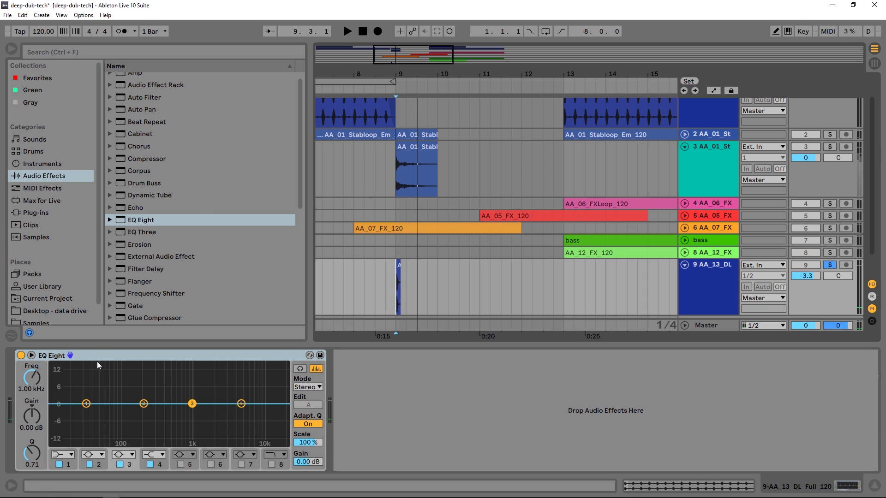
Group the EQ Eight into an Audio Effect Rack and show the rack's macro controls and chain list.
left_click(103, 351)
key("ctrl+g")
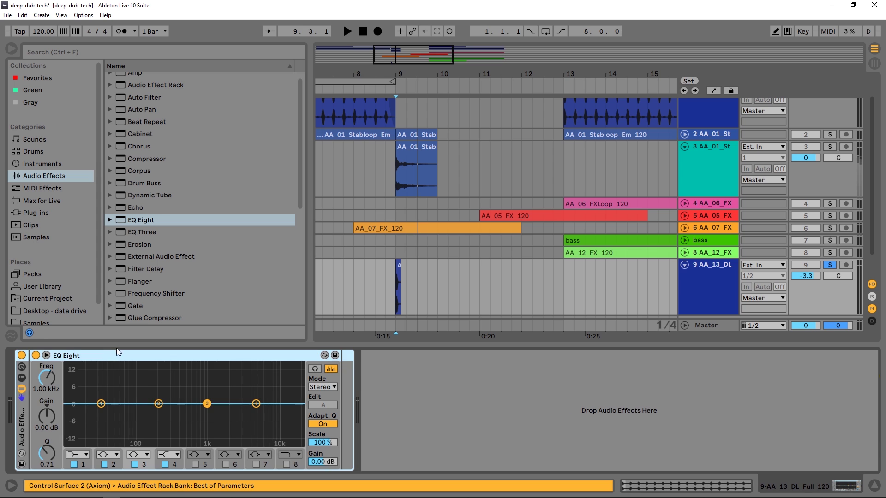
left_click(21, 367)
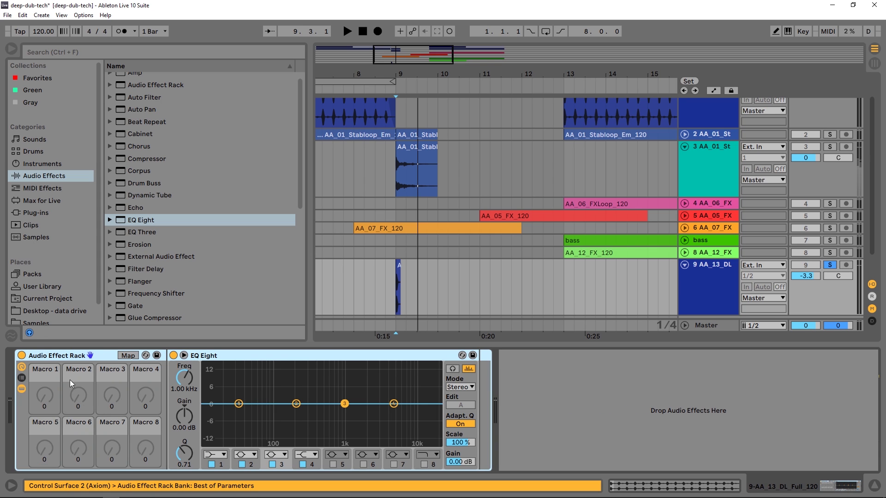
left_click(22, 378)
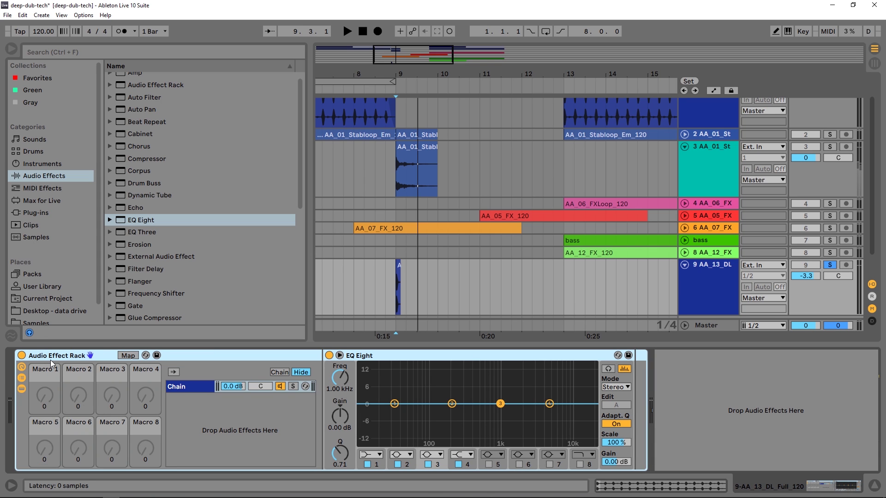
Duplicate the rack's chain so there are two parallel EQ Eight chains.
left_click(185, 388)
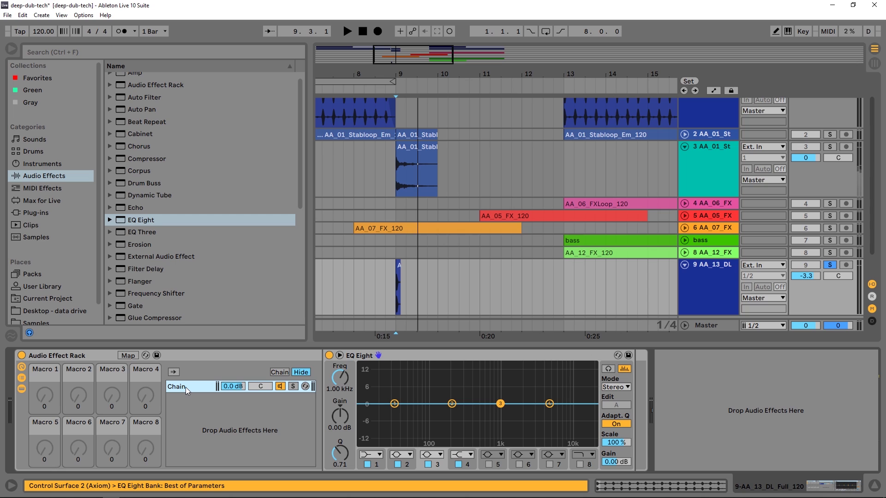
key("ctrl+d")
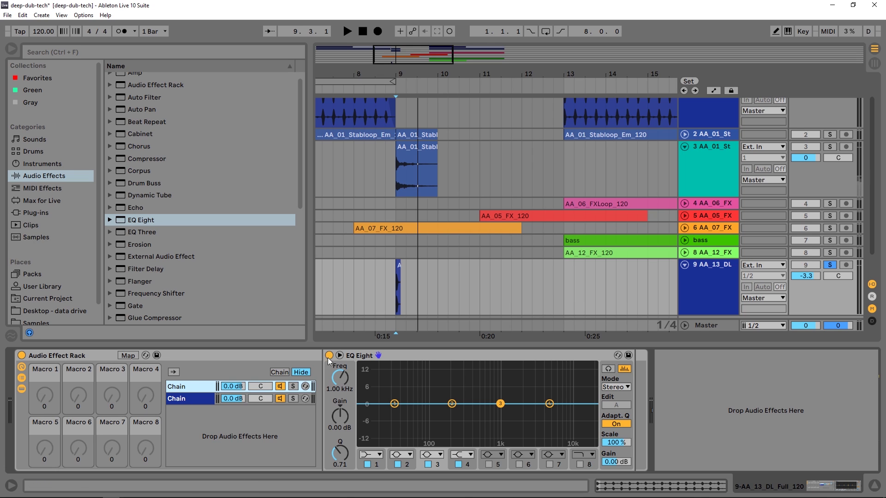
left_click(192, 386)
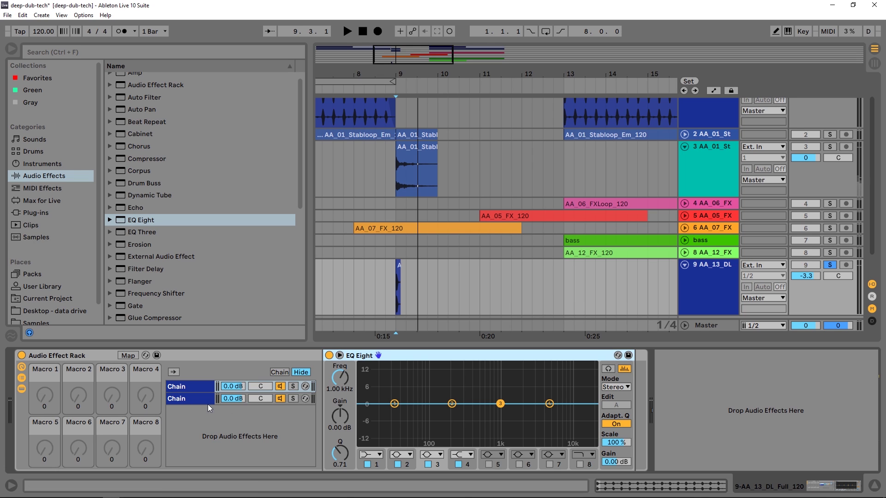
In the second chain's EQ Eight, turn off bands 2, 3 and 4 and set band 1 to a steep low-cut filter.
left_click(398, 465)
left_click(429, 465)
left_click(458, 465)
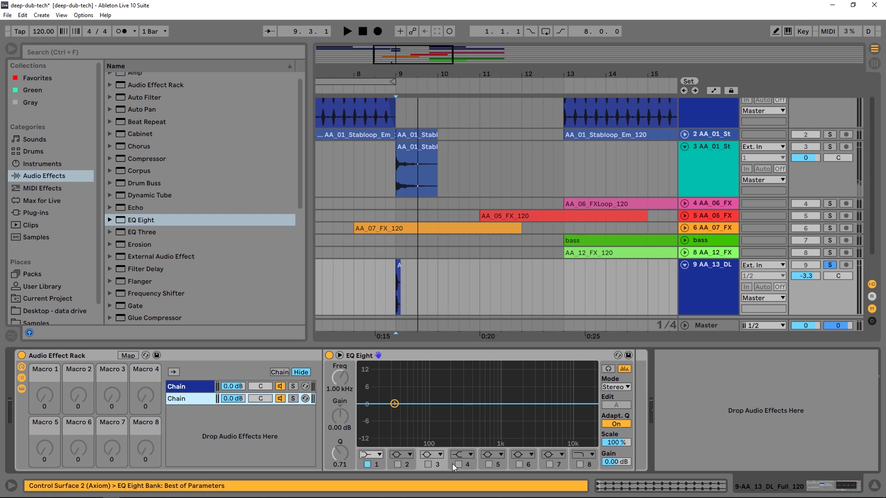
left_click(380, 458)
left_click(371, 378)
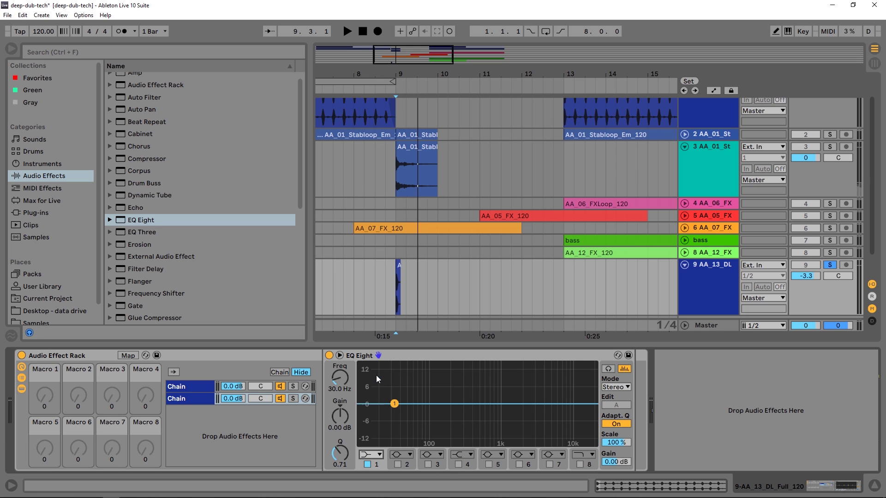
In the first chain's EQ Eight, turn off bands 2, 3 and 4 and set band 1 to a steep high-cut filter.
left_click(193, 387)
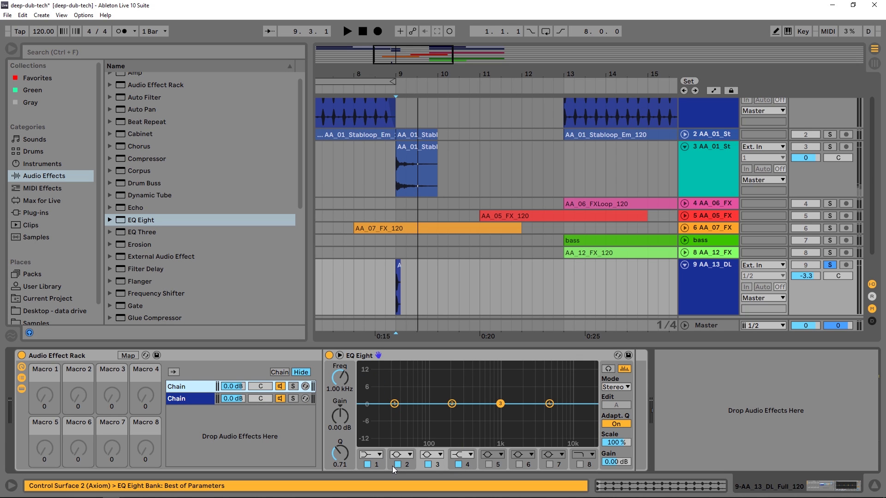
left_click(429, 465)
left_click(459, 465)
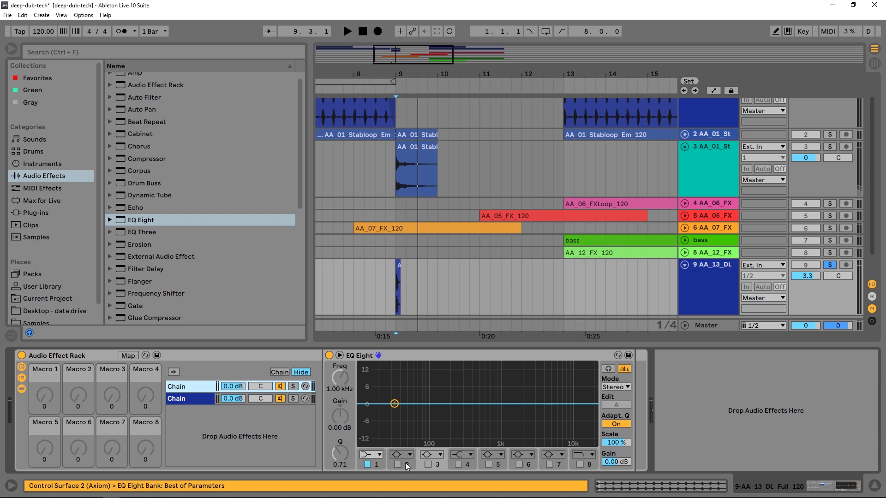
left_click(378, 457)
left_click(366, 445)
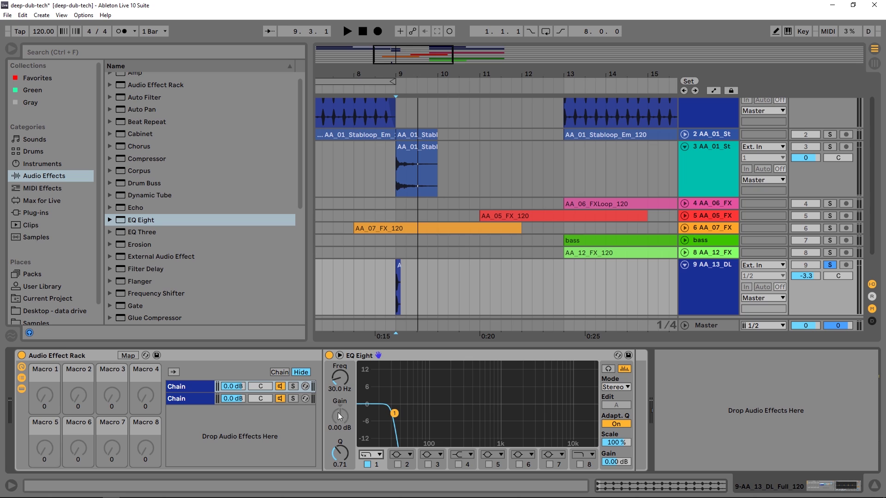
Map the band 1 frequency of both chains' EQ Eights to Macro 1.
right_click(346, 384)
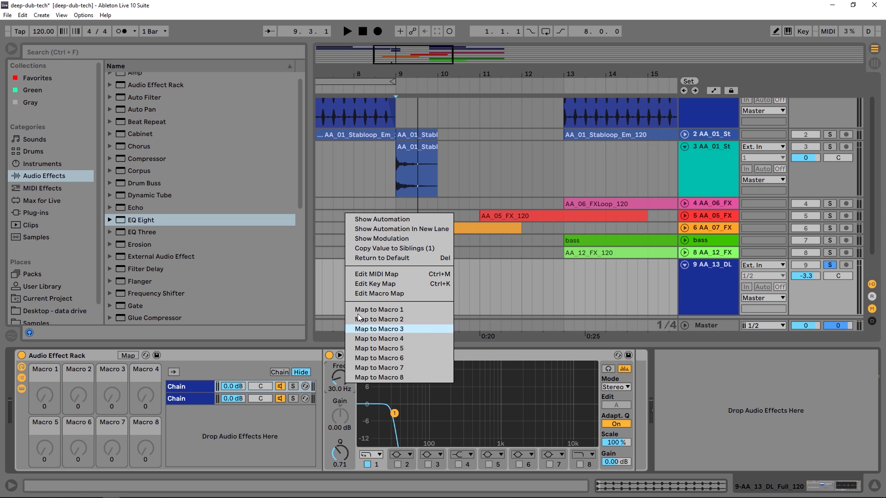
left_click(365, 314)
left_click(193, 397)
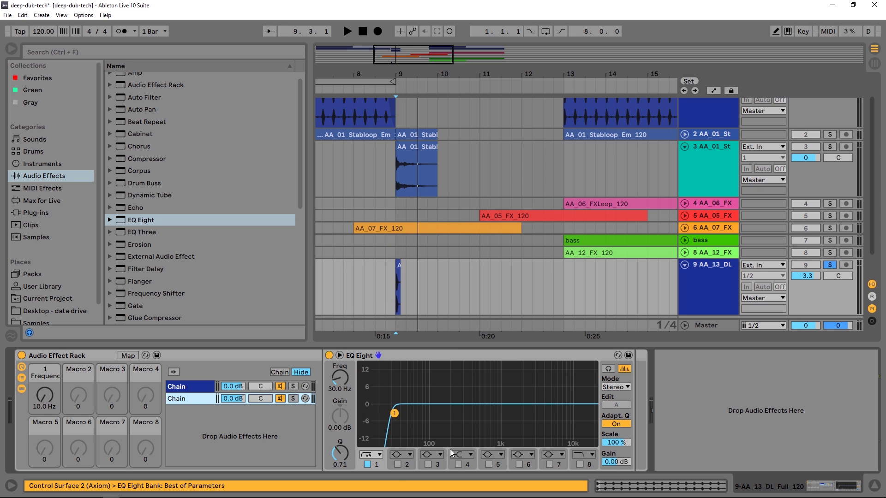
right_click(338, 377)
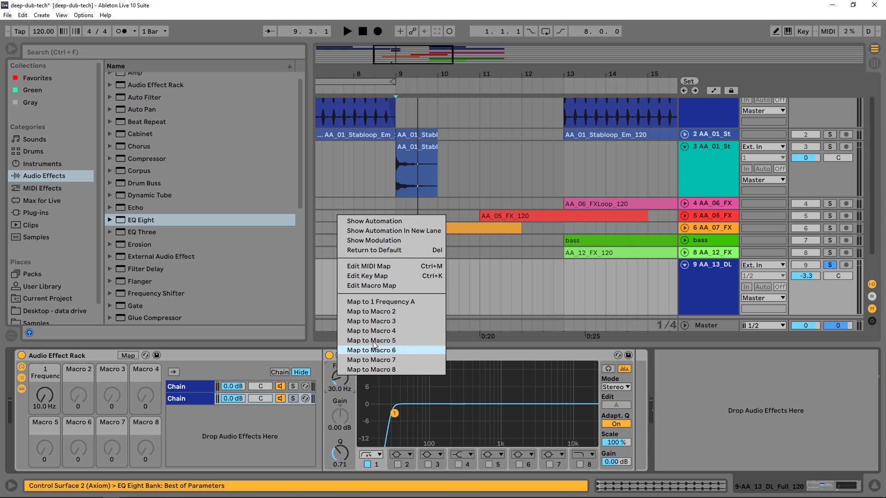
left_click(365, 306)
Raise the Macro 1 frequency to 61.6 Hz and check the filter curve in both chains.
left_click_drag(57, 397, 58, 383)
left_click(197, 386, "ctrl")
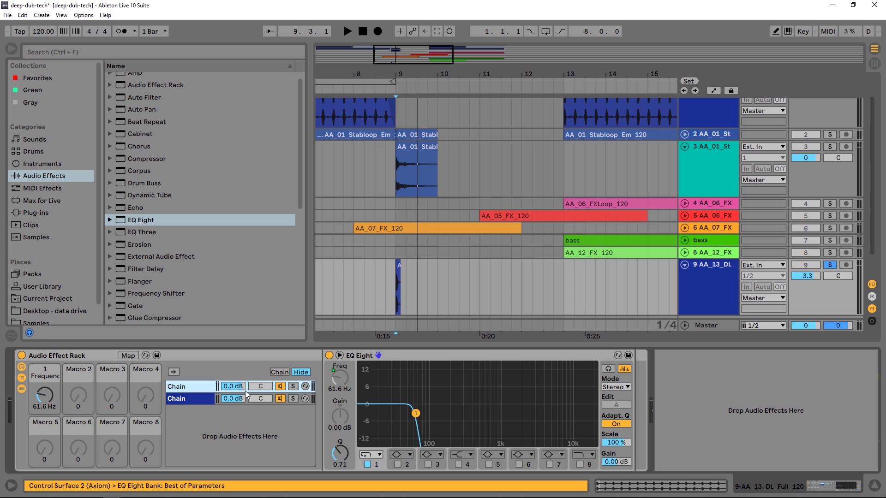
left_click(178, 388)
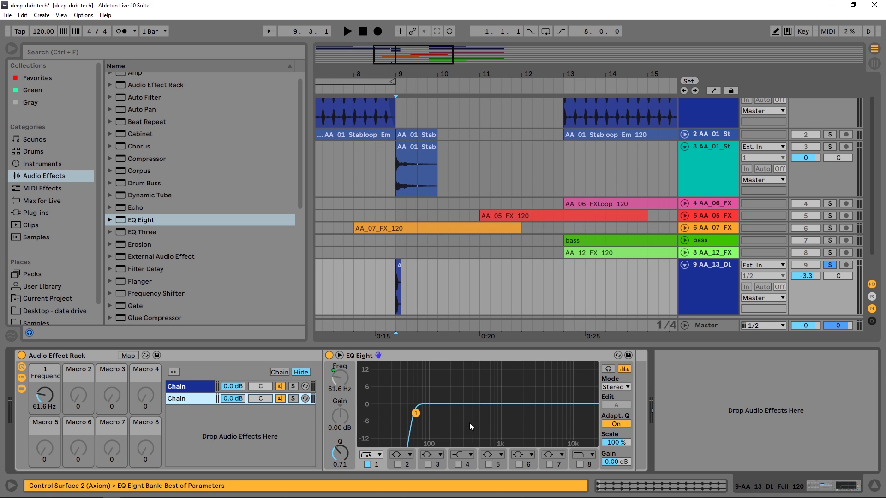
Set the Macro 1 crossover frequency to 70 Hz.
left_click(42, 405)
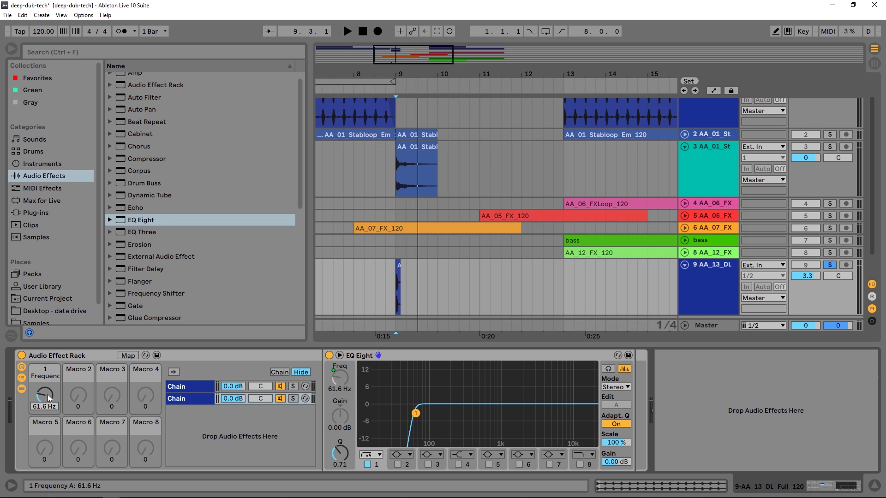
scroll(45, 407, "down", 3)
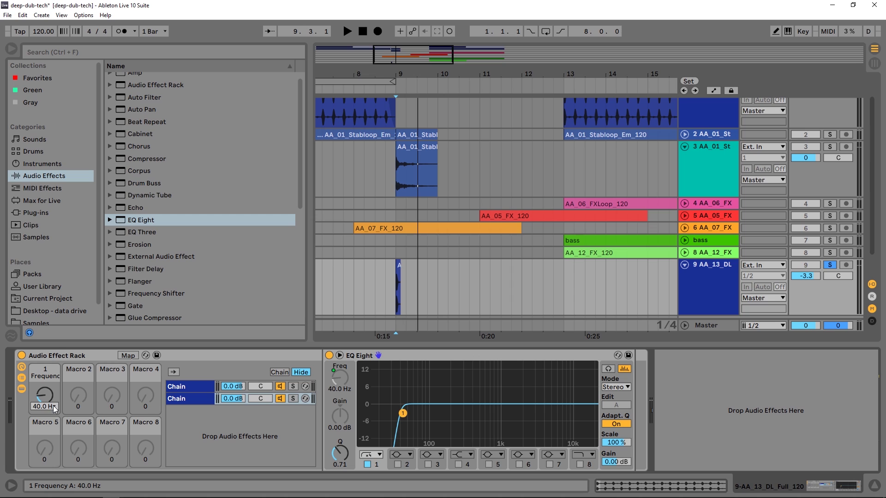
type("70")
key("Return")
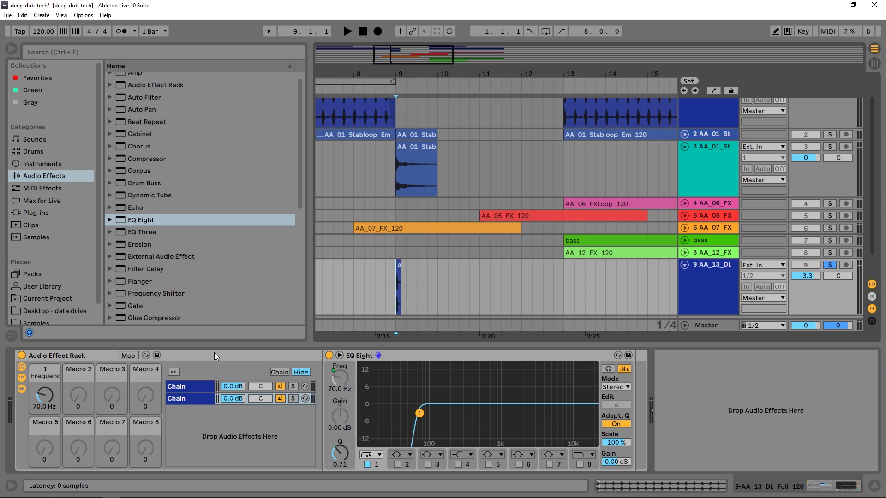
Solo the first chain of the Audio Effect Rack and rename it low.
left_click(293, 386)
left_click(185, 398)
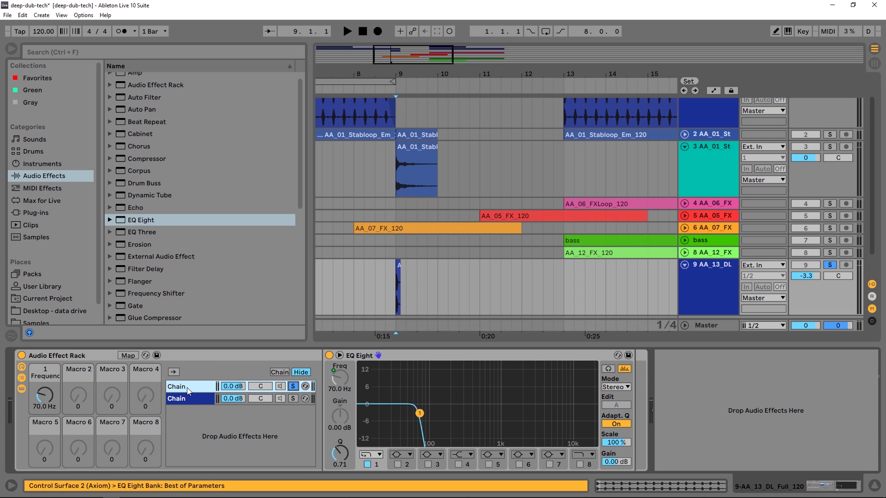
double_click(190, 386)
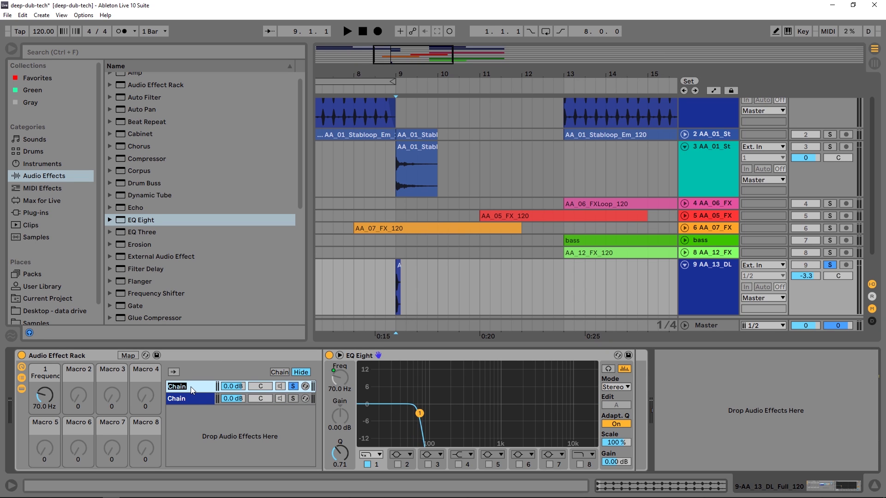
key("Return")
key("Tab")
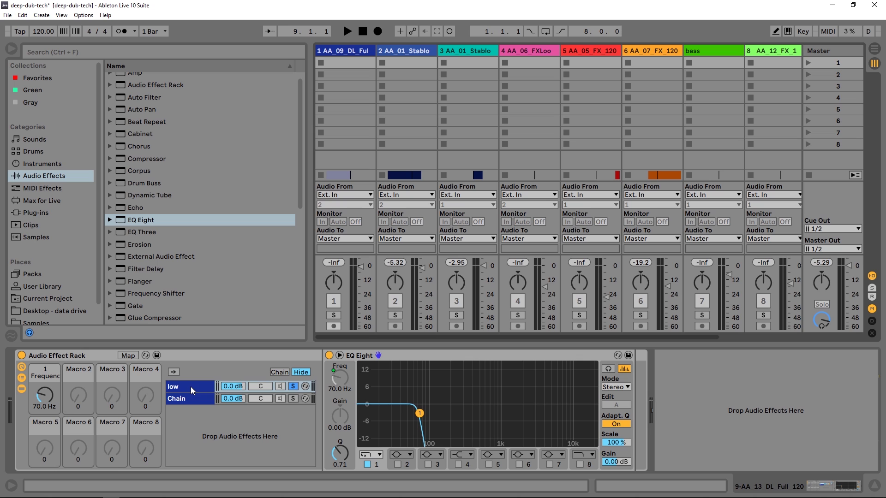
Rename the second chain of the rack as high and return to the Arrangement View.
left_click(189, 399)
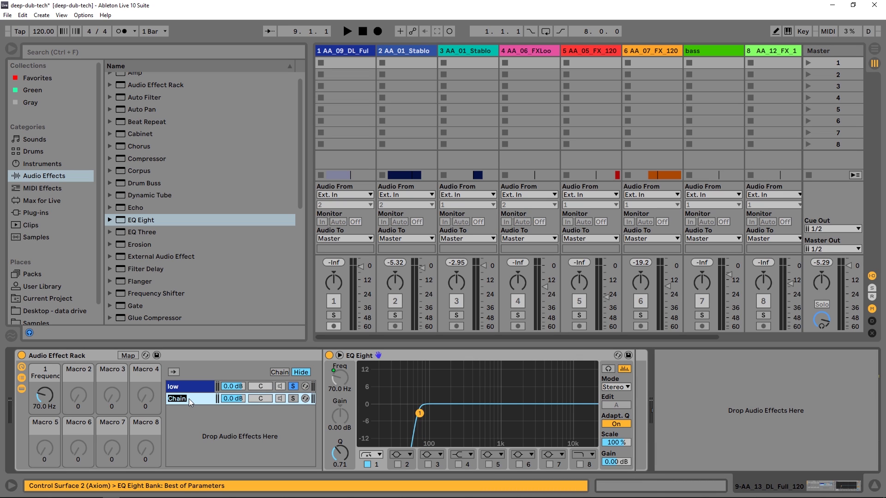
type("high")
key("Return")
key("Tab")
Play the soloed low chain while raising the Macro 1 frequency to 127 Hz.
left_click(206, 387)
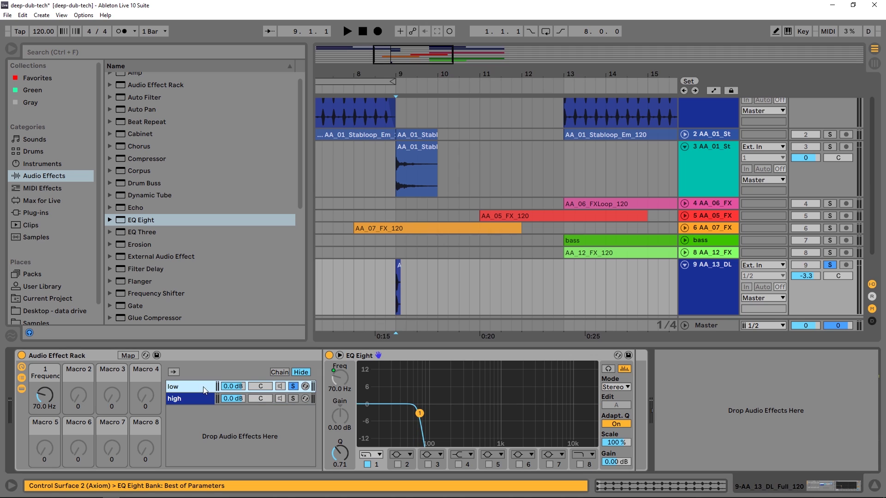
key("space")
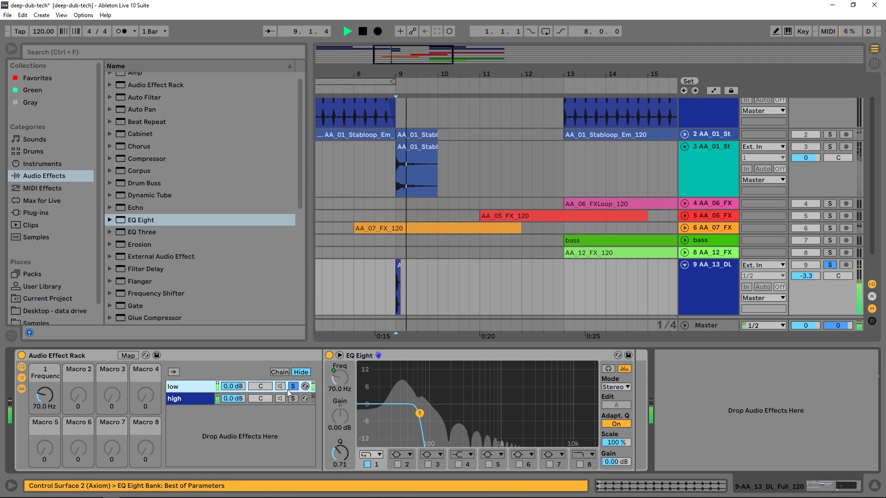
left_click_drag(41, 397, 41, 386)
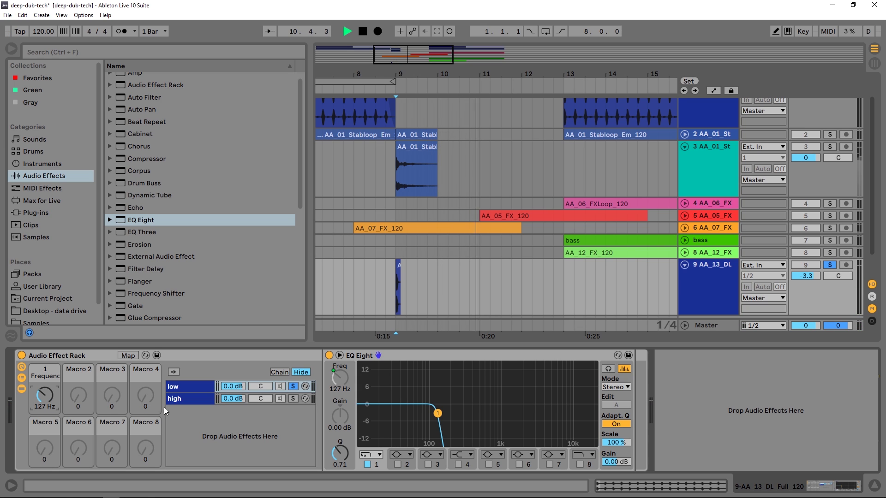
Solo the high chain and play it while lowering the Macro 1 frequency to 73.9 Hz.
left_click(293, 399)
key("space")
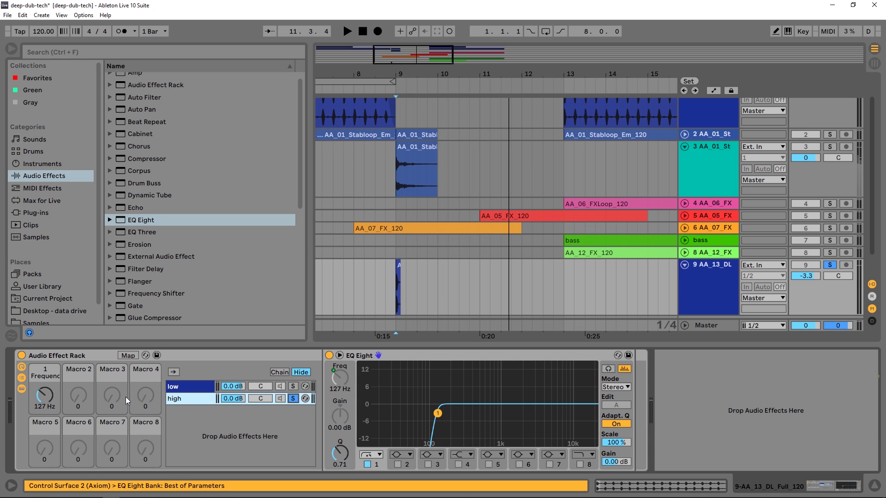
key("space")
key("space")
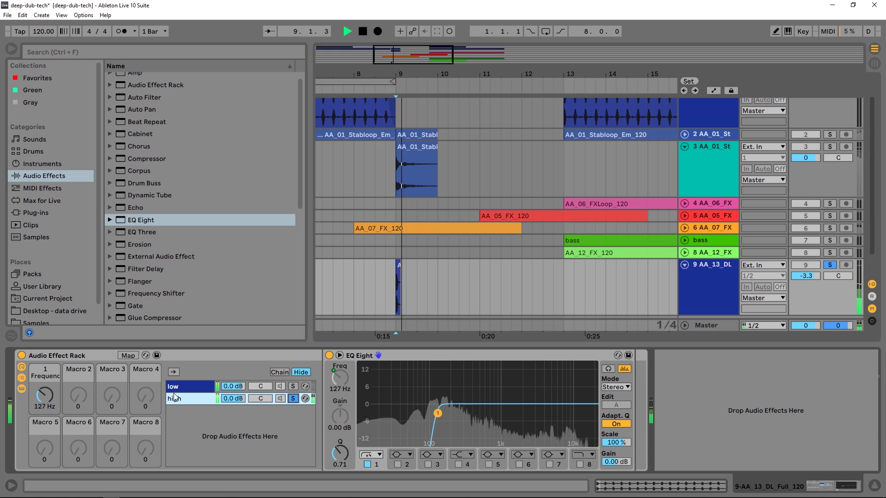
left_click_drag(45, 396, 45, 415)
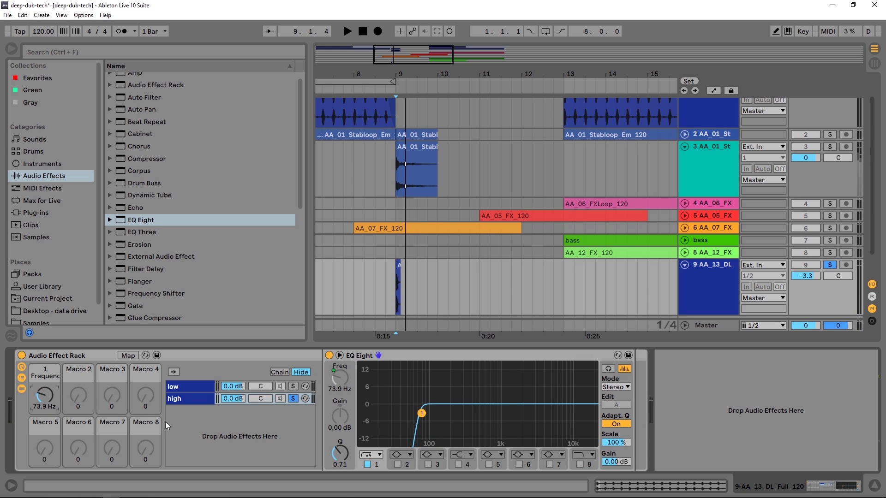
key("space")
Set the Macro 1 frequency to 70 Hz and solo the low chain.
mouse_move(43, 398)
left_mouse_down()
mouse_move(43, 387)
mouse_move(43, 394)
left_mouse_up()
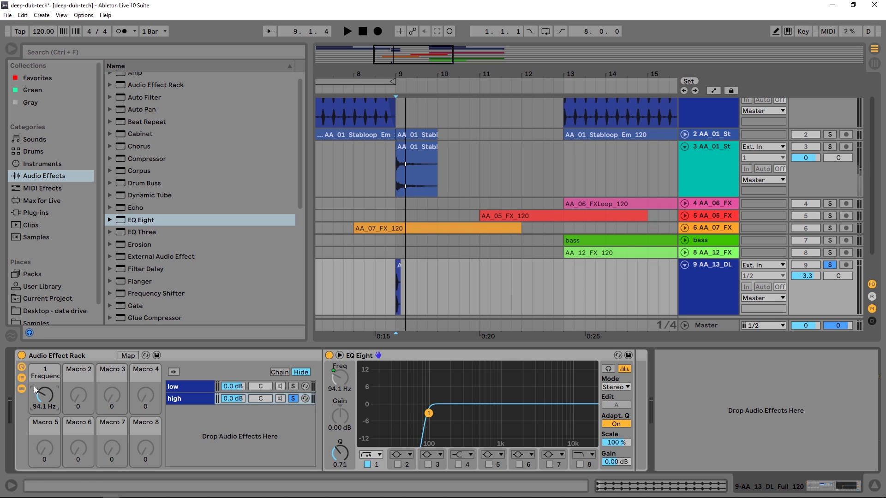
type("70")
key("Return")
left_click(178, 389)
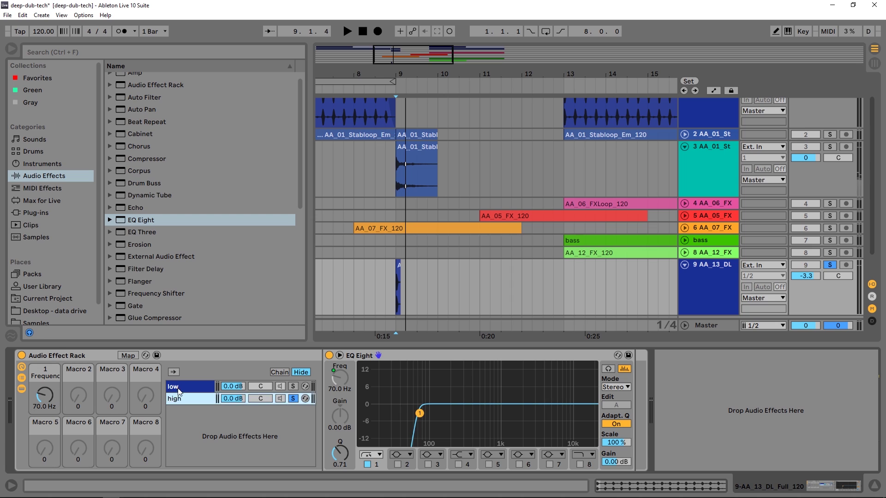
key("Down")
left_click(294, 387)
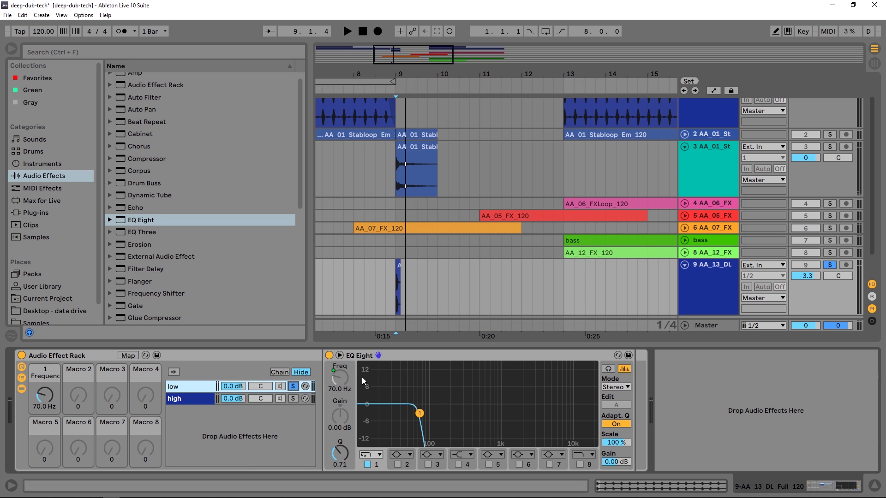
Add a Reverb after the EQ Eight in the low chain and keep its quality at High.
scroll(148, 277, "up", 1)
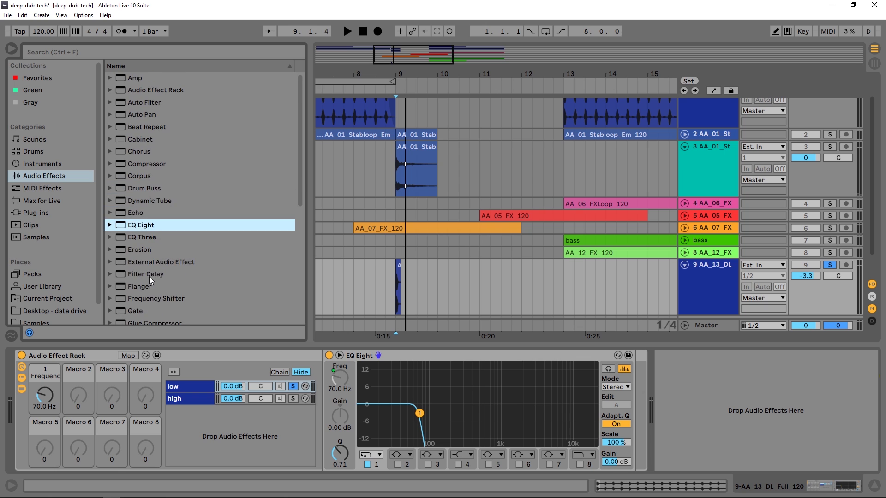
scroll(176, 291, "down", 6)
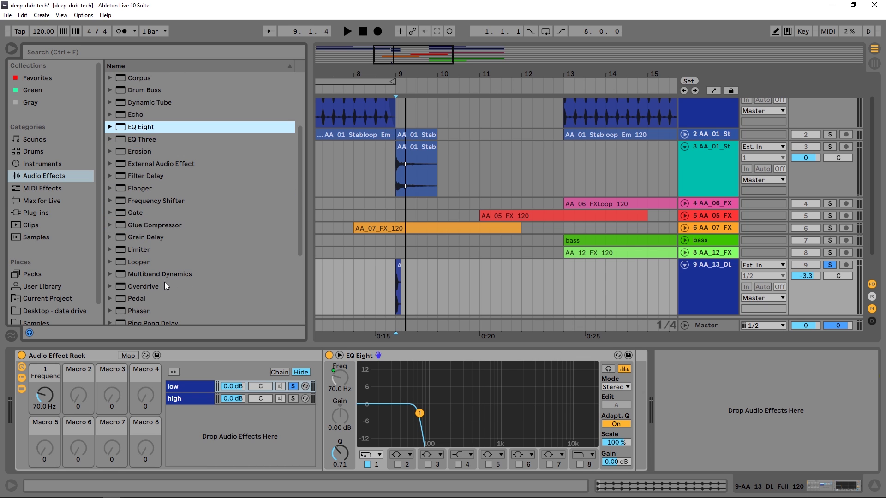
left_click_drag(128, 248, 624, 390)
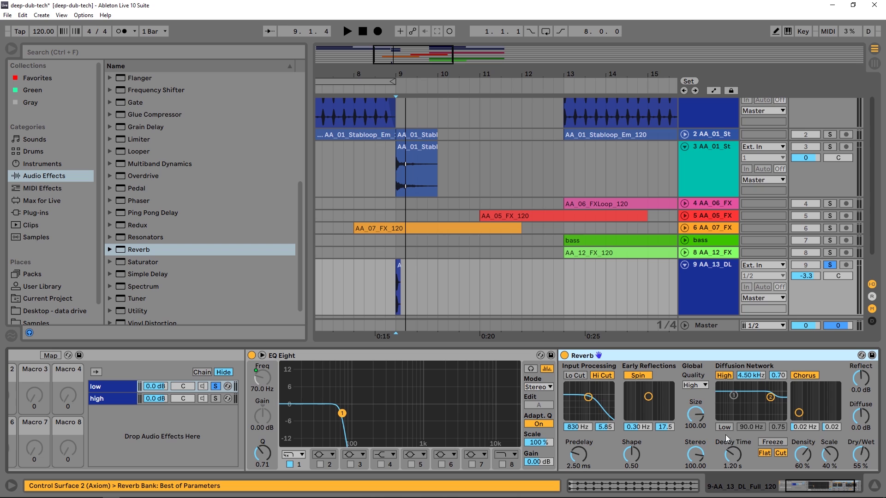
left_click(623, 386)
left_click(623, 384)
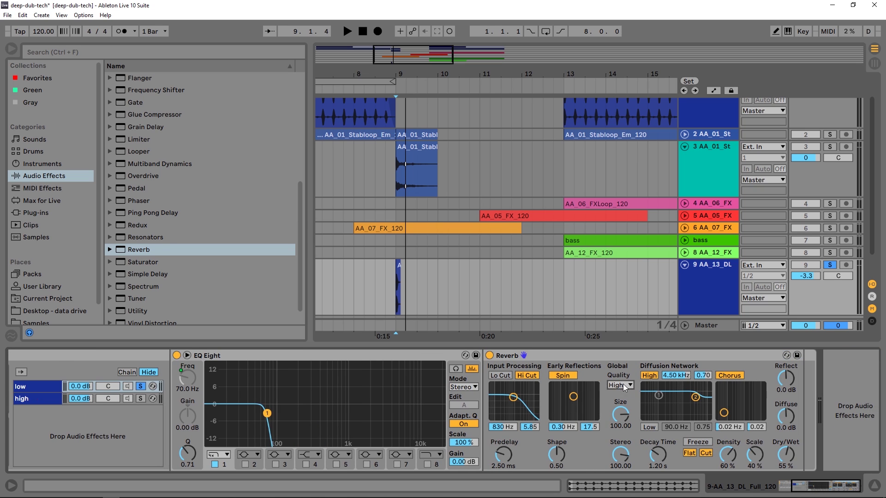
Turn off the Reverb's Hi Cut filter and set its Dry/Wet to 50 %, auditioning the low chain.
left_click(522, 375)
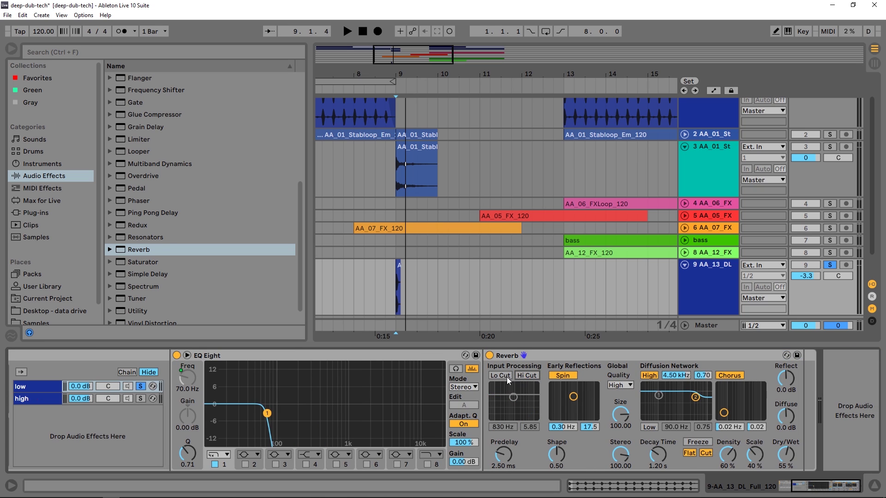
left_click(785, 464)
key("space")
key("space")
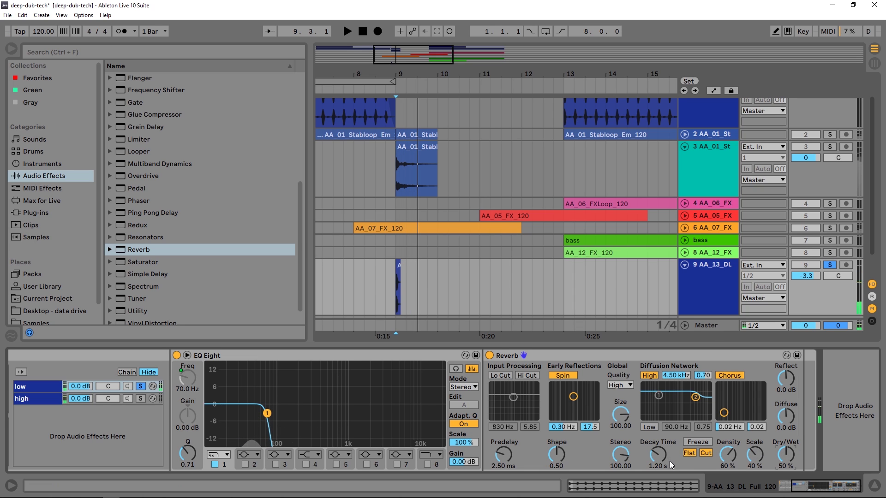
Raise the Reverb's Decay Time to 9.38 s and audition the low chain.
left_click_drag(666, 459, 667, 424)
key("space")
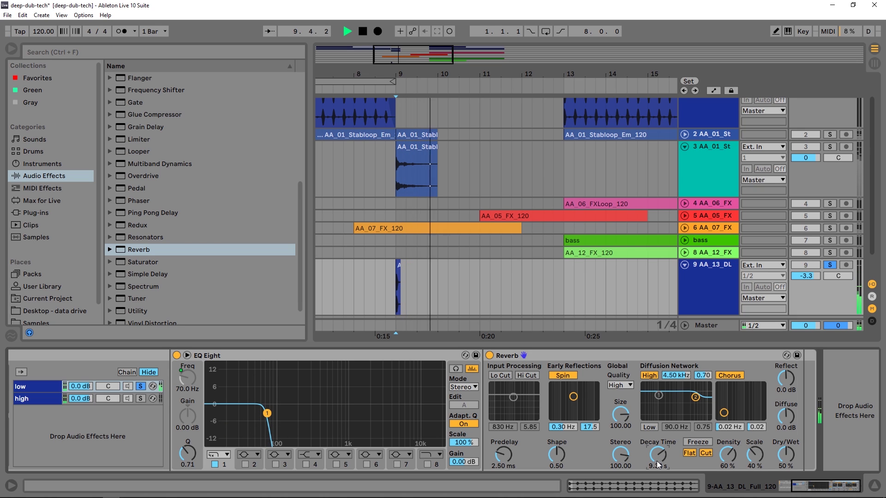
key("space")
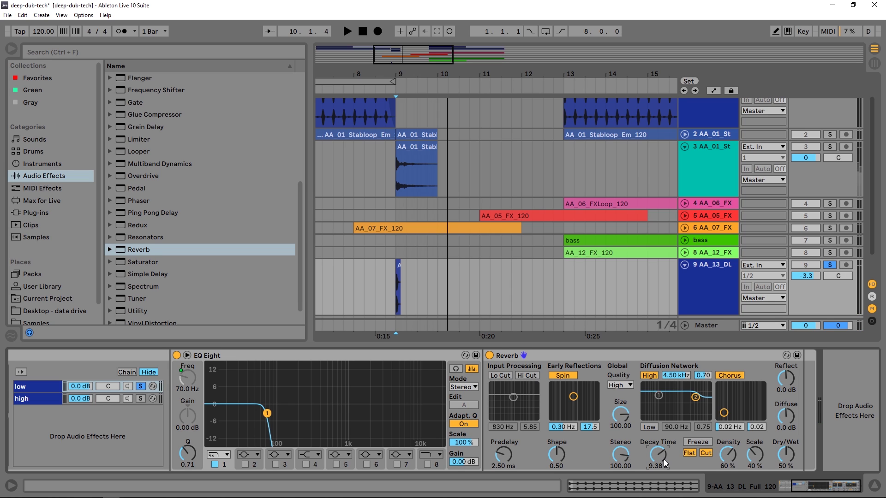
key("space")
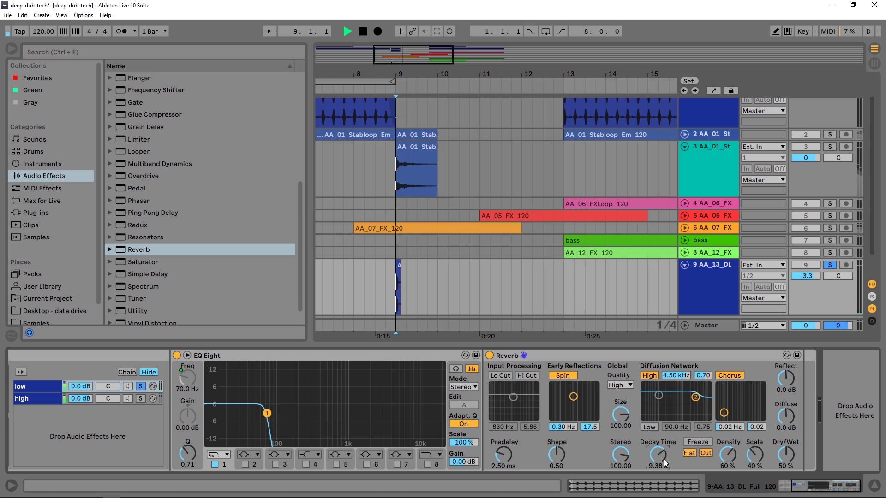
key("space")
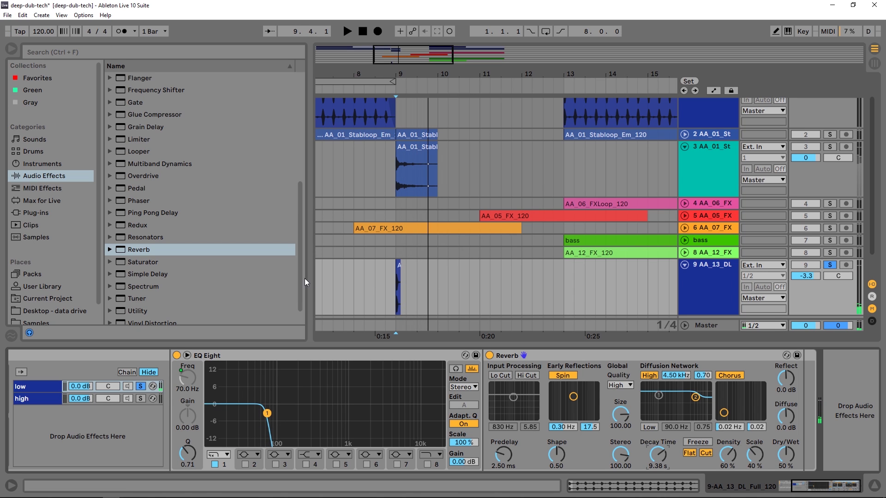
Add a Utility switched to Mono after the Reverb in the low chain and audition it.
scroll(188, 293, "down", 2)
left_click_drag(120, 294, 793, 392)
scroll(825, 455, "down", 2)
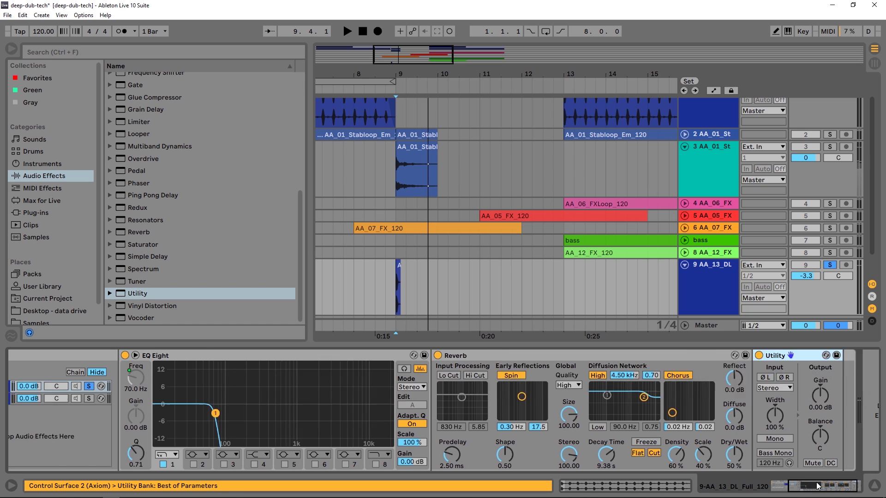
left_click(733, 437)
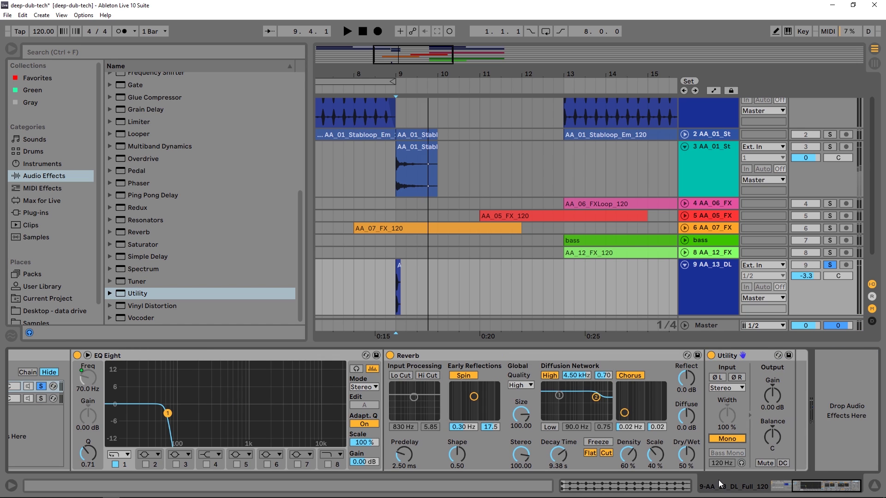
key("space")
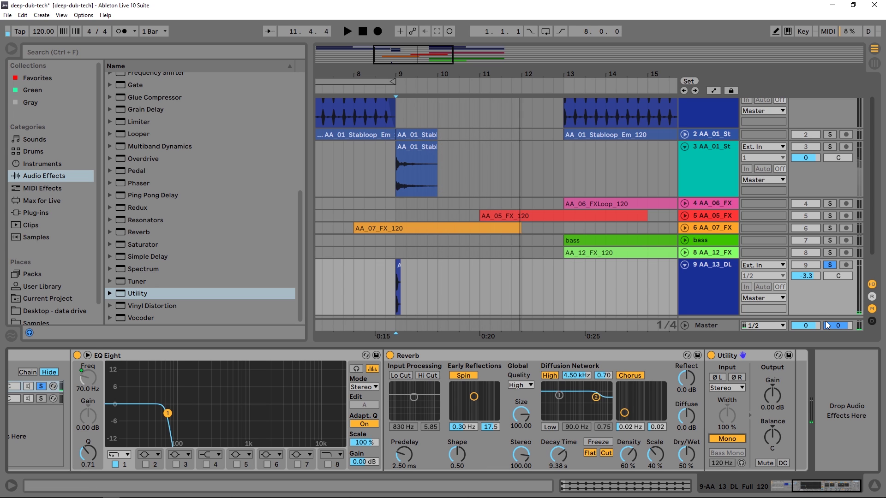
key("space")
key("space")
key("space")
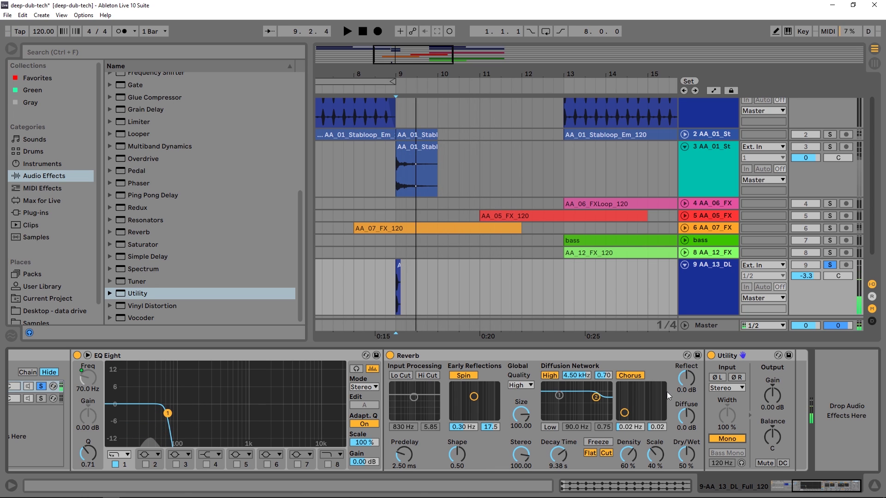
Move the Utility in front of the Reverb in the low chain and audition the new order.
left_click(722, 357)
left_click_drag(419, 367, 419, 368)
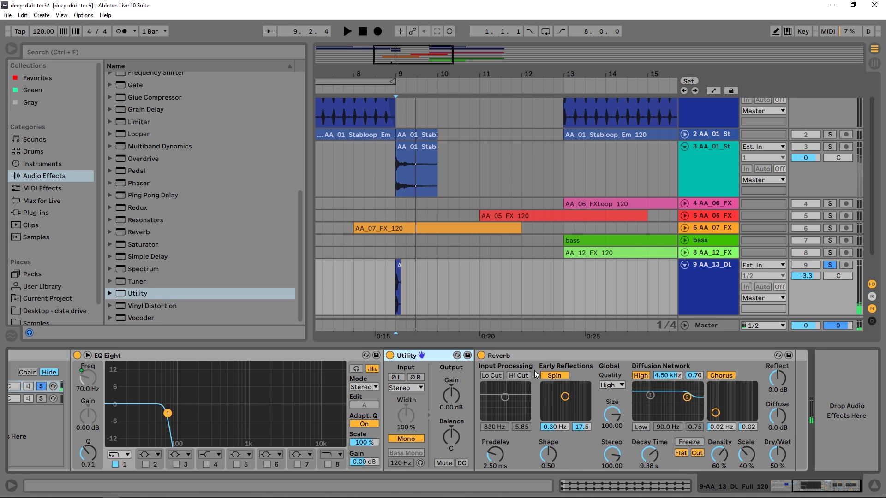
left_click(393, 295)
key("space")
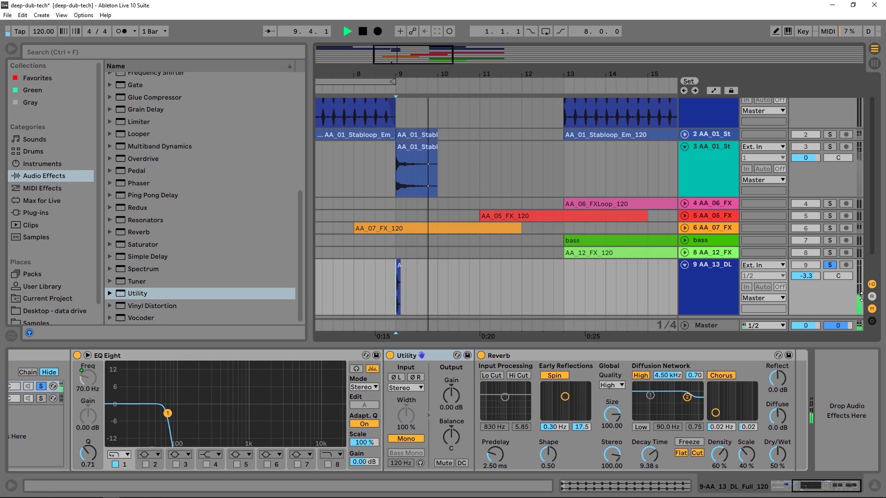
key("space")
Move the Utility back behind the Reverb in the low chain and play the track briefly.
left_click(422, 359)
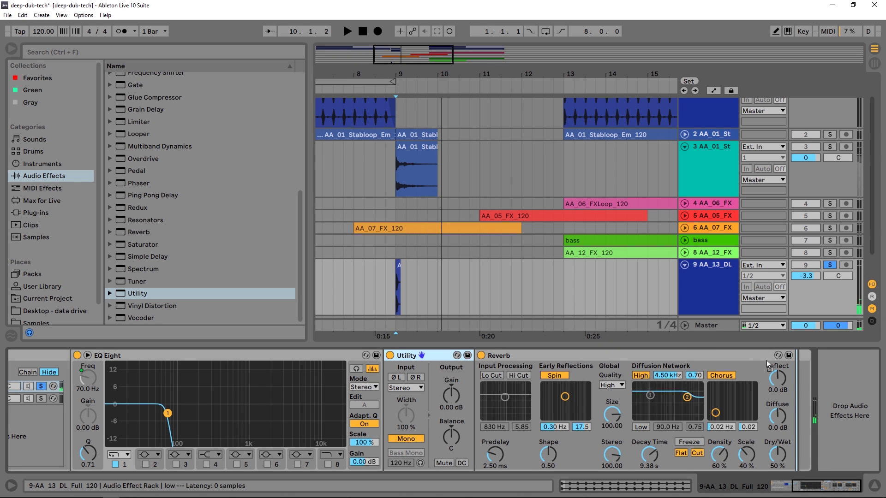
left_click_drag(768, 362, 785, 365)
key("space")
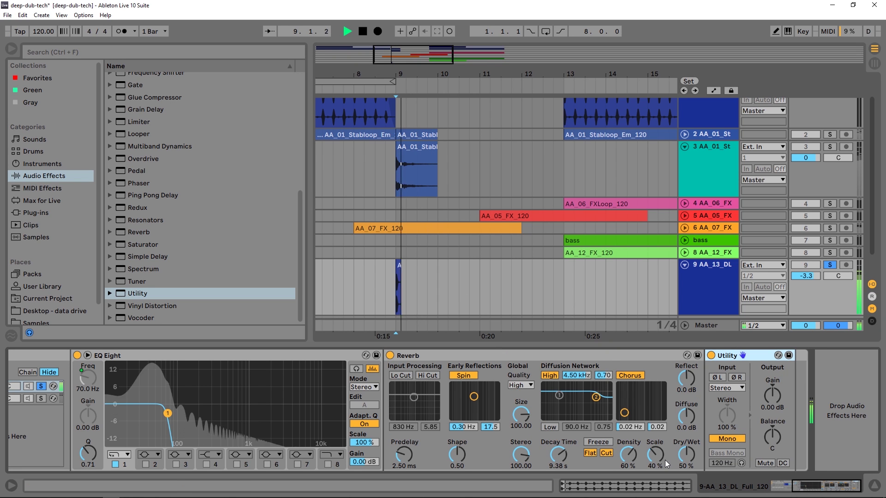
key("space")
Increase the Reverb's Decay Time to 11.2 s and audition the low chain.
left_click_drag(558, 454, 560, 448)
key("space")
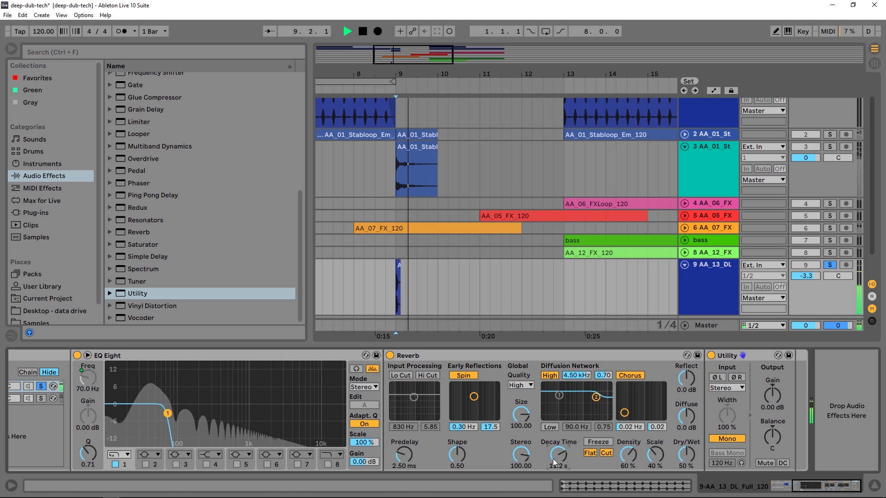
key("space")
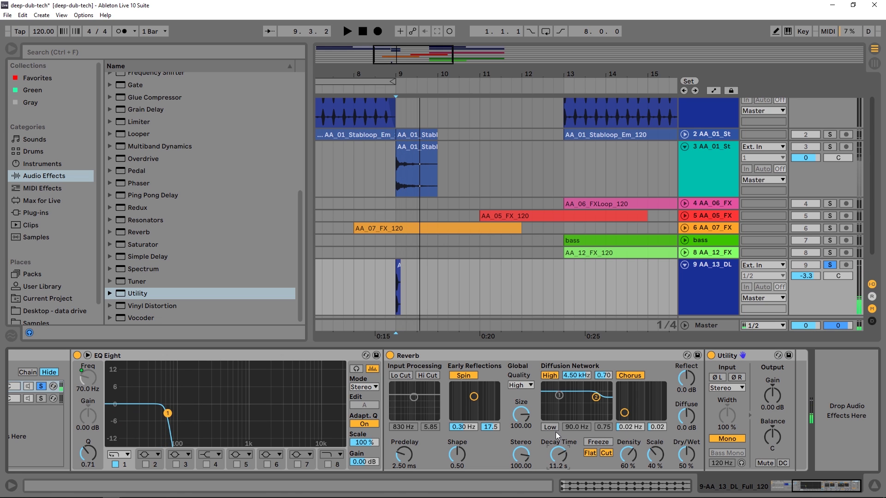
Go back to the rack's chain list and solo the high chain for playback.
left_click(813, 488)
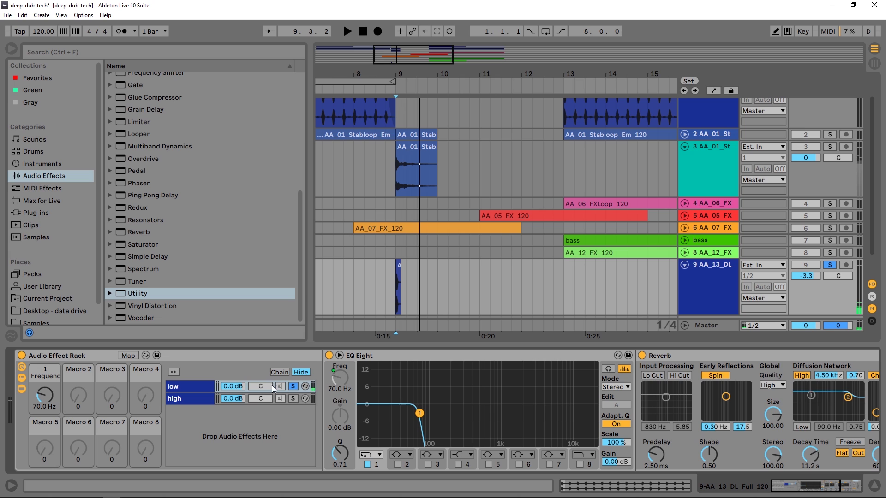
left_click(294, 399)
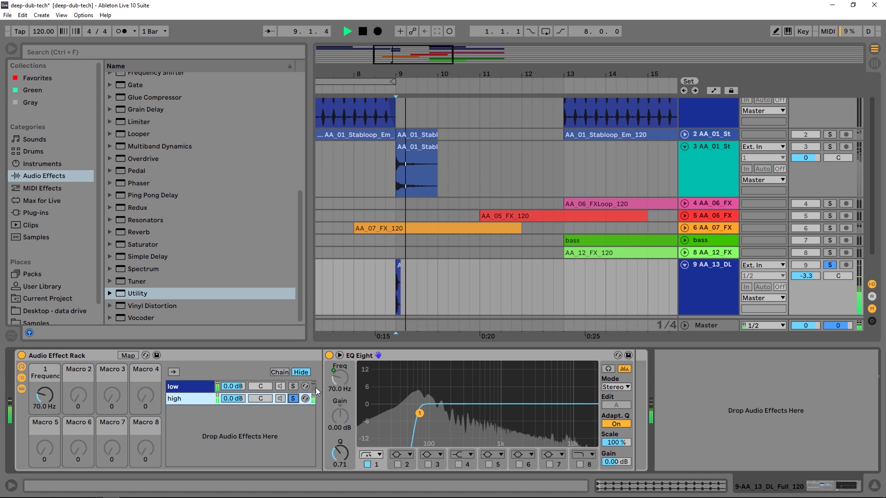
Copy the Reverb from the low chain and paste it behind the EQ Eight in the high chain.
left_click(192, 386)
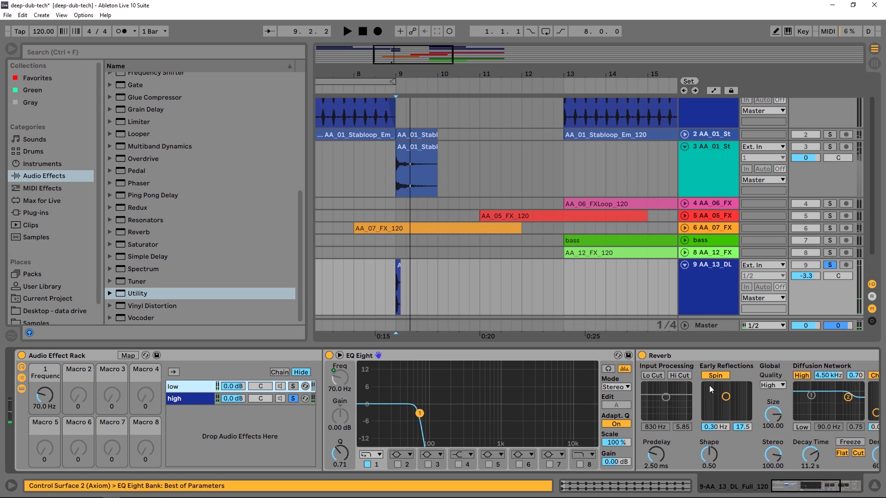
left_click(720, 362)
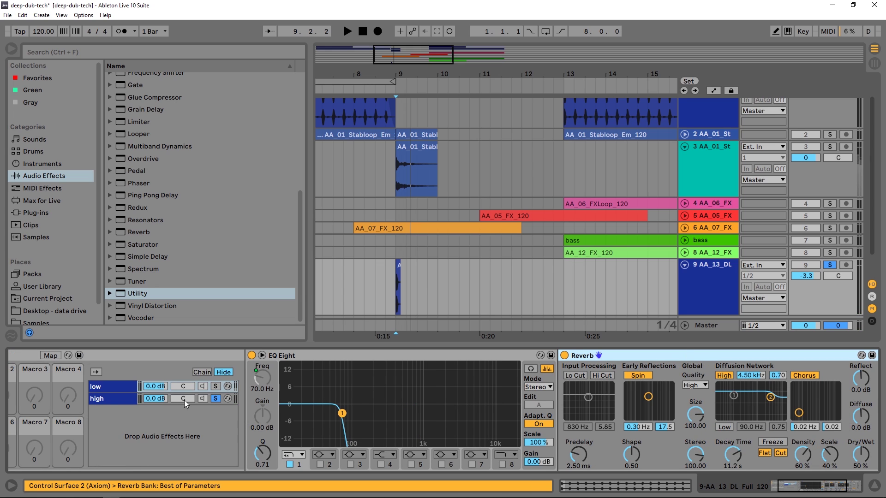
left_click(121, 400)
left_click(558, 394)
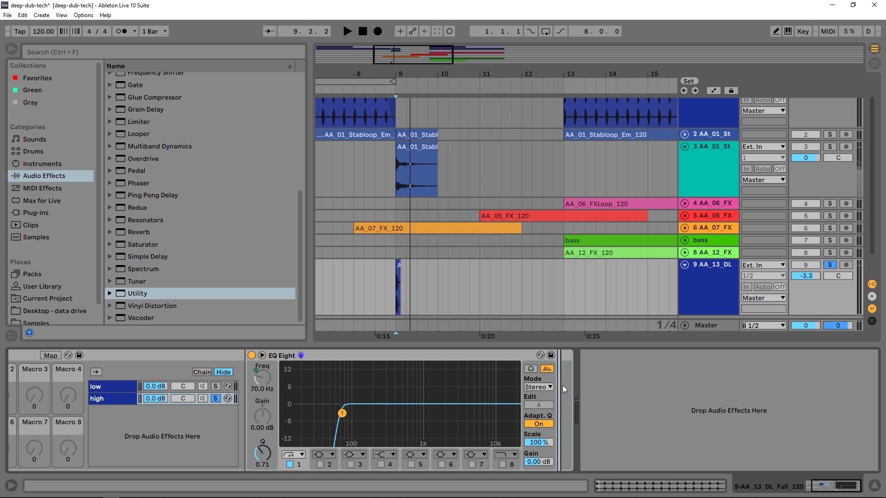
key("ctrl+v")
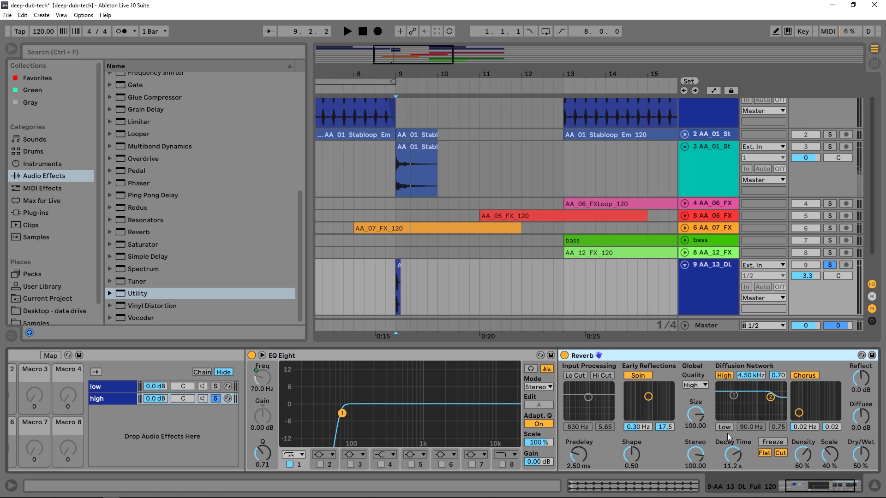
Set the high chain Reverb's Decay Time to 16.1 s, auditioning the soloed chain before and after the change.
key("space")
key("space")
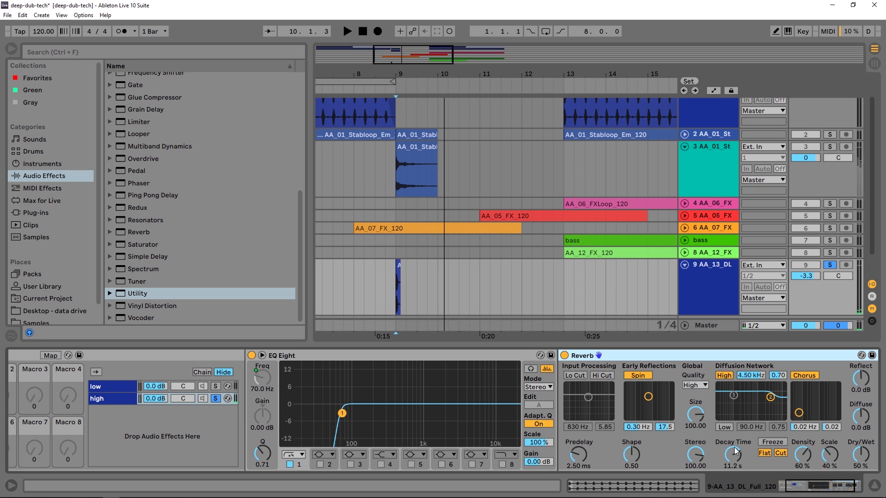
left_click_drag(736, 452, 736, 443)
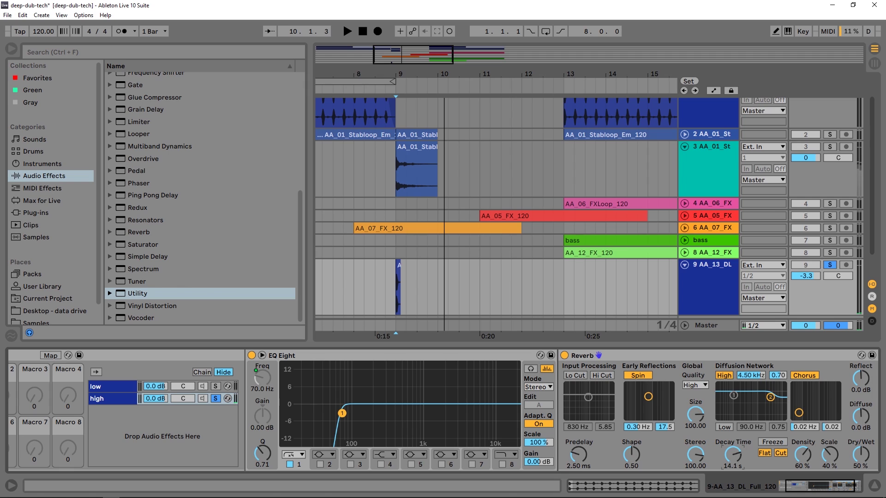
key("space")
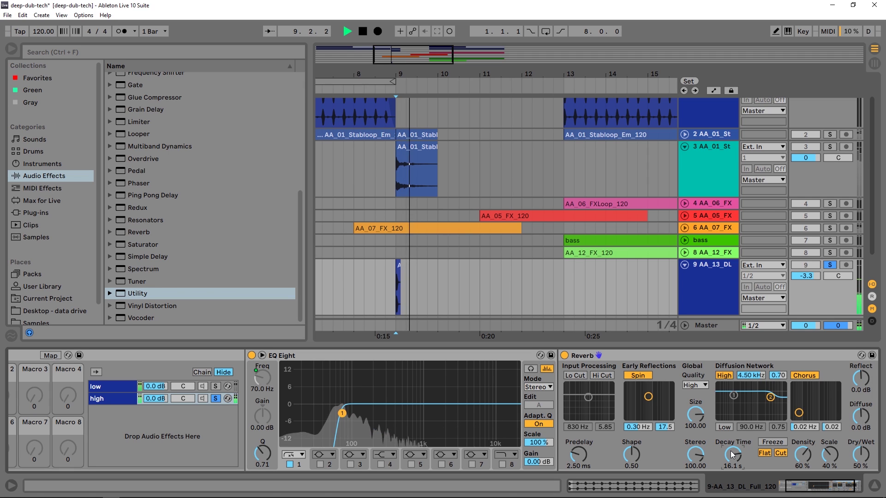
key("space")
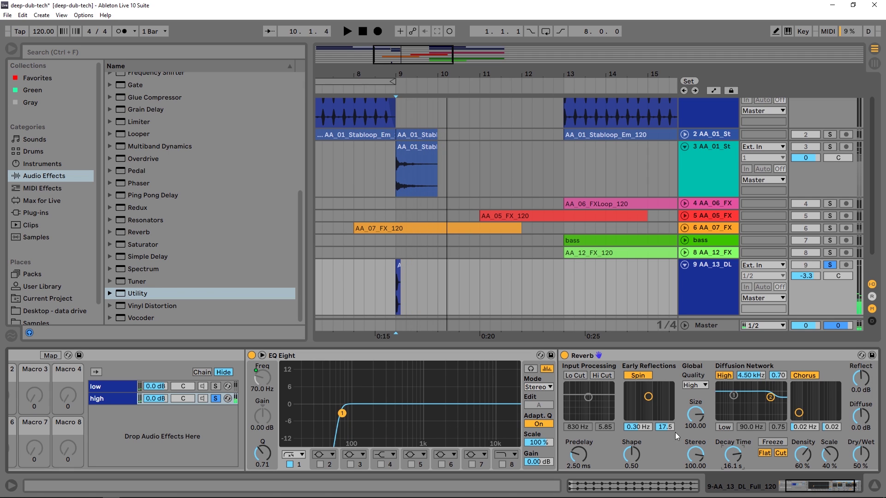
Unsolo the high chain and play track 9 from bar 9 to hear both chains together.
mouse_move(794, 486)
left_mouse_down()
mouse_move(780, 487)
mouse_move(803, 486)
left_mouse_up()
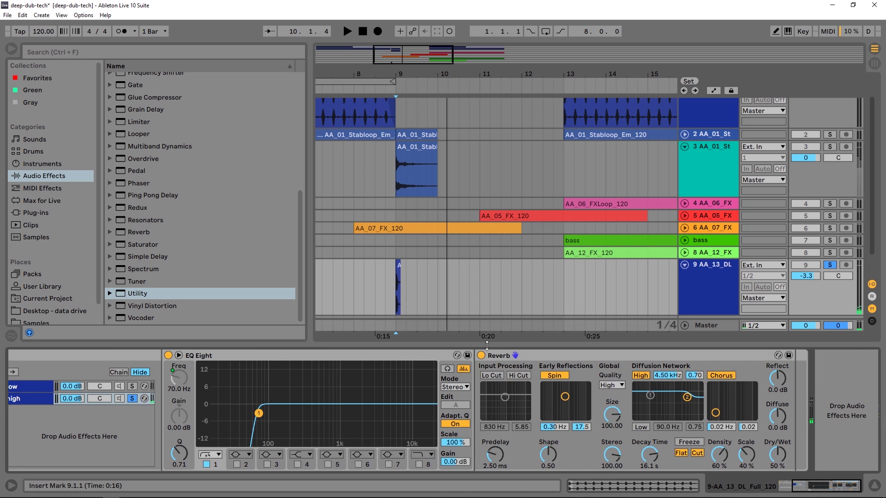
left_click(132, 398)
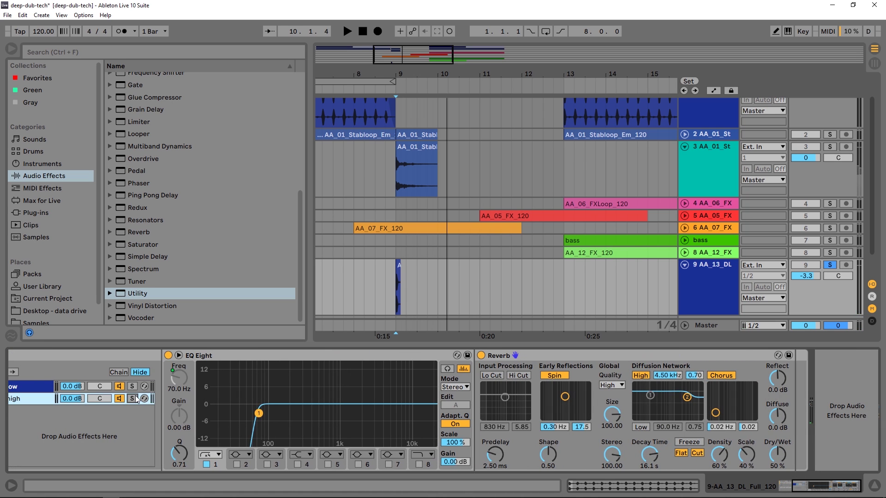
left_click(392, 289)
key("space")
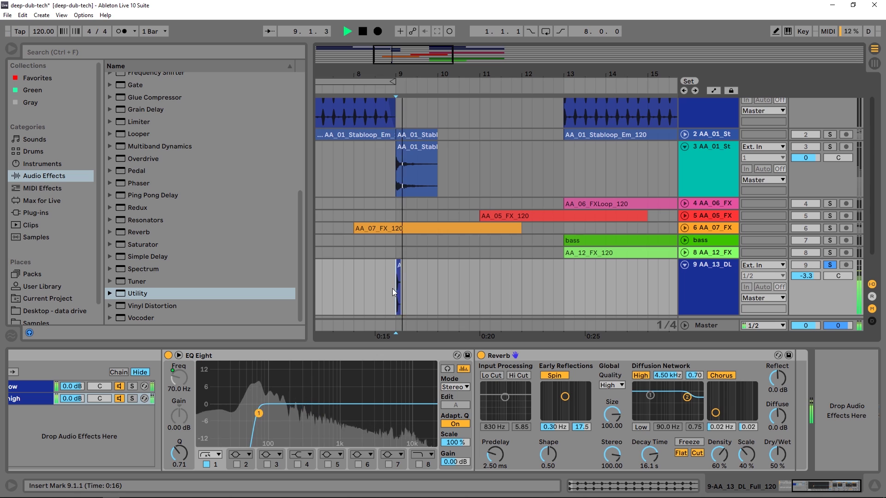
key("space")
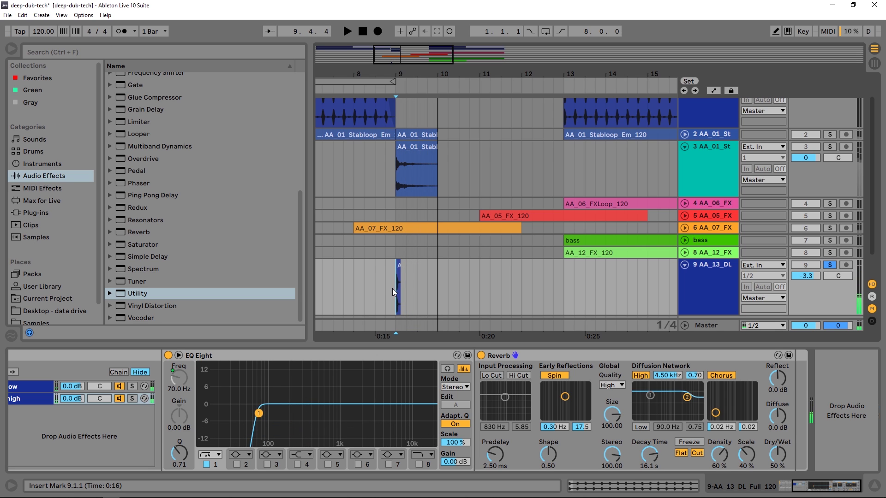
Unsolo track 9 to play the full mix from bar 8, and deactivate the Simple Delay on track 3.
left_click(827, 266)
left_click(353, 176)
key("space")
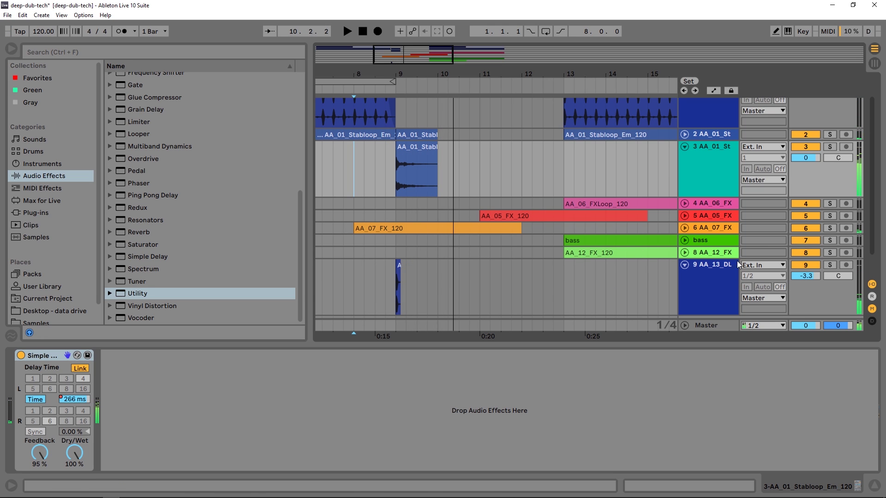
key("0")
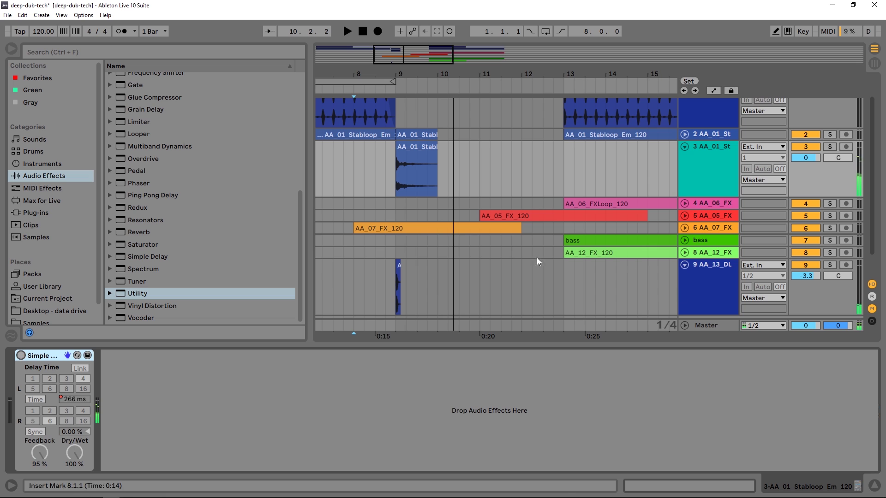
Add a Glue Compressor behind the Audio Effect Rack on track 9.
left_click(540, 277)
scroll(600, 272, "down", 1)
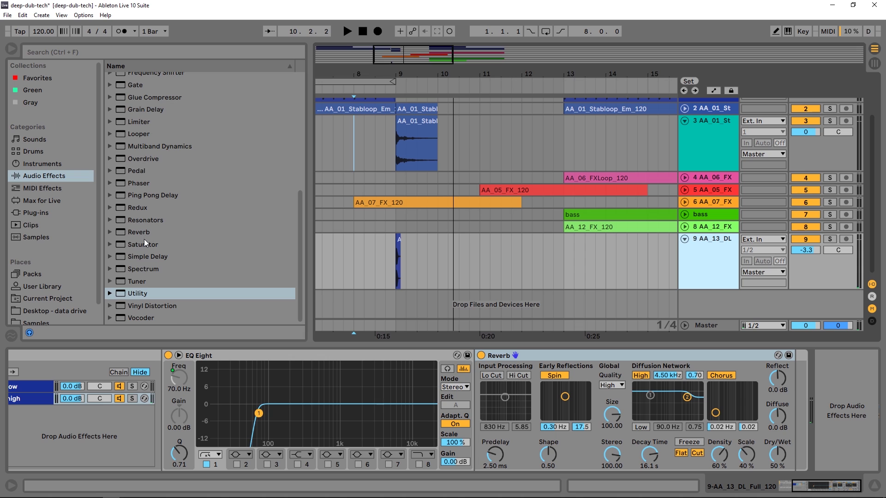
scroll(143, 245, "up", 5)
left_click_drag(120, 221, 816, 392)
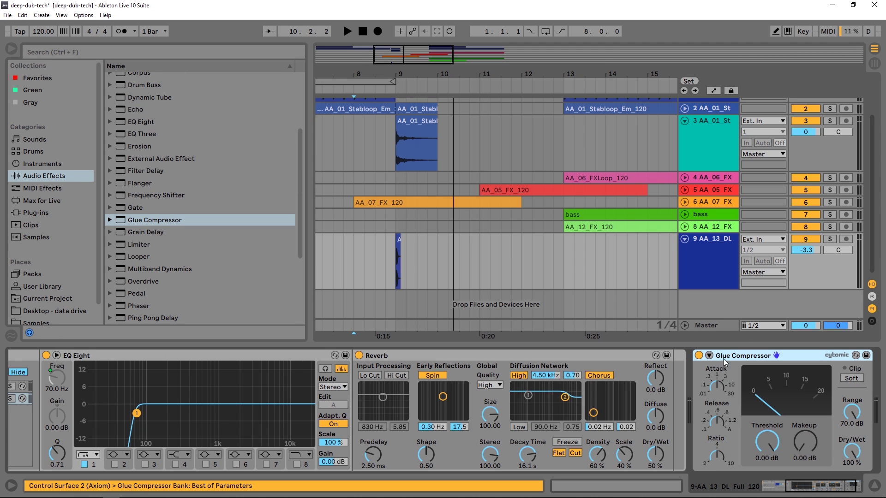
Hide the chain list and chain devices of the Audio Effect Rack, leaving only its macros shown.
double_click(408, 352)
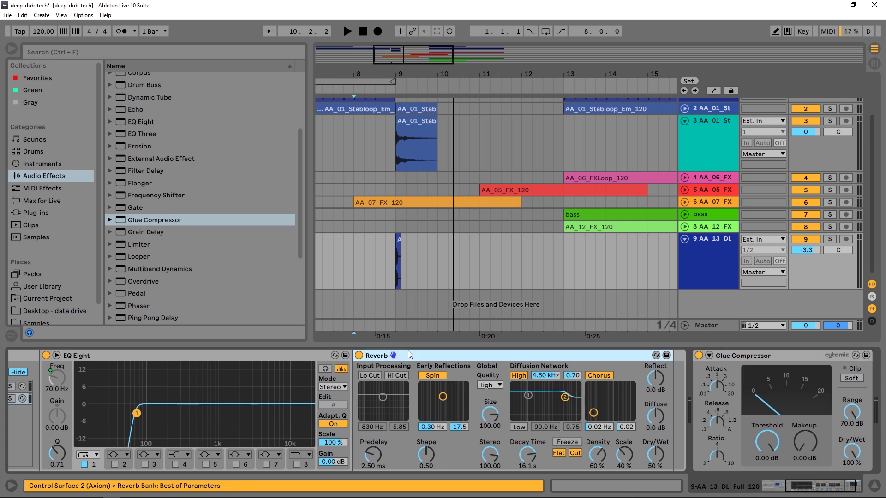
double_click(356, 386)
left_click(678, 363)
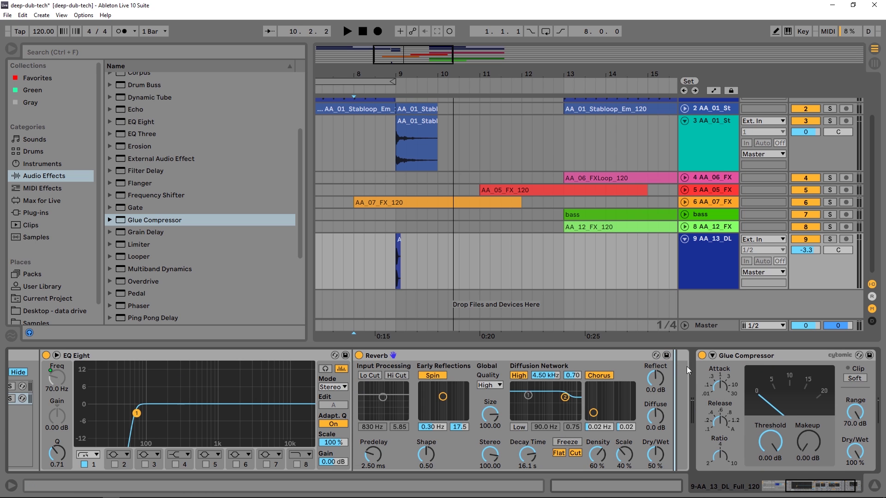
mouse_move(809, 484)
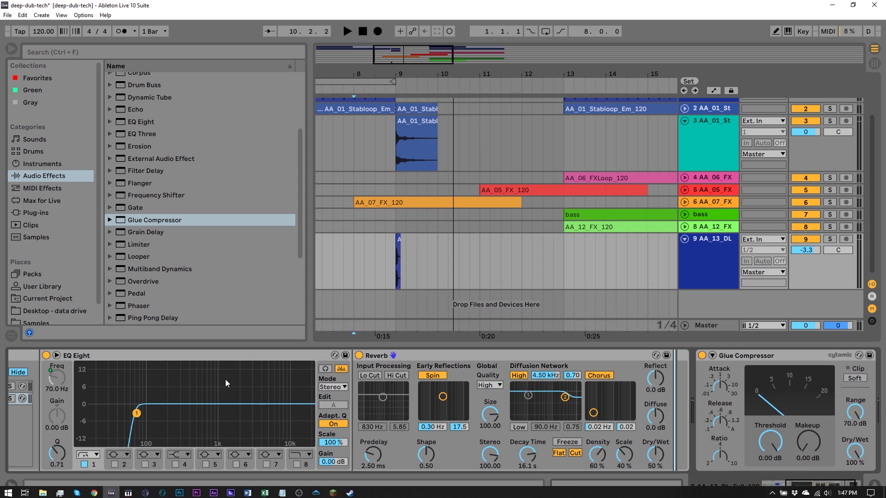
left_click(767, 485)
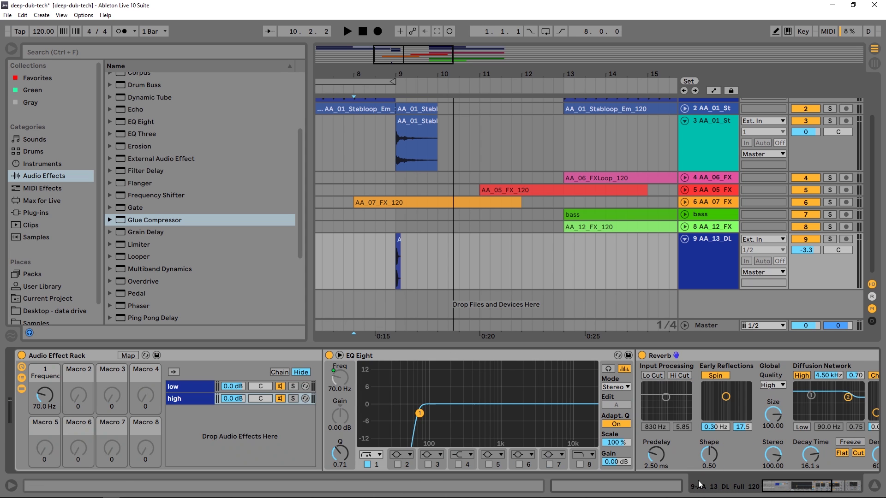
left_click(21, 386)
left_click(22, 379)
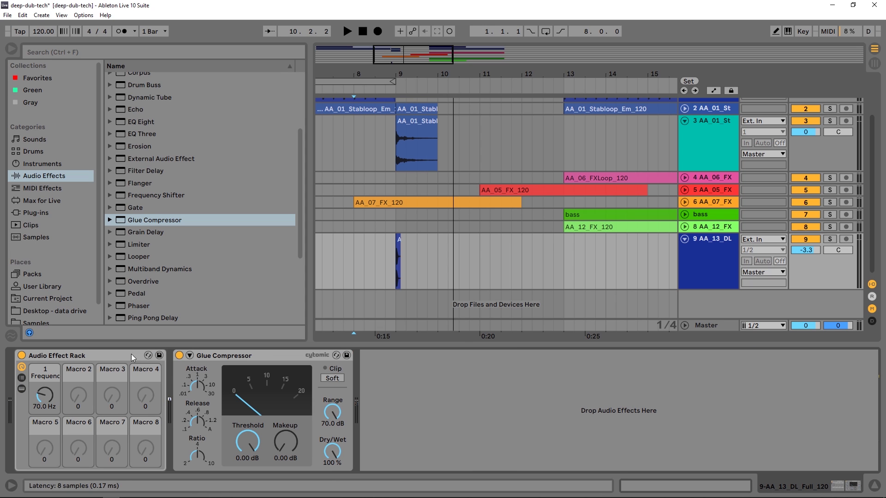
Set the Glue Compressor's Ratio to 10 and Threshold to -21.0 dB while playing track 9 soloed.
left_click(225, 357)
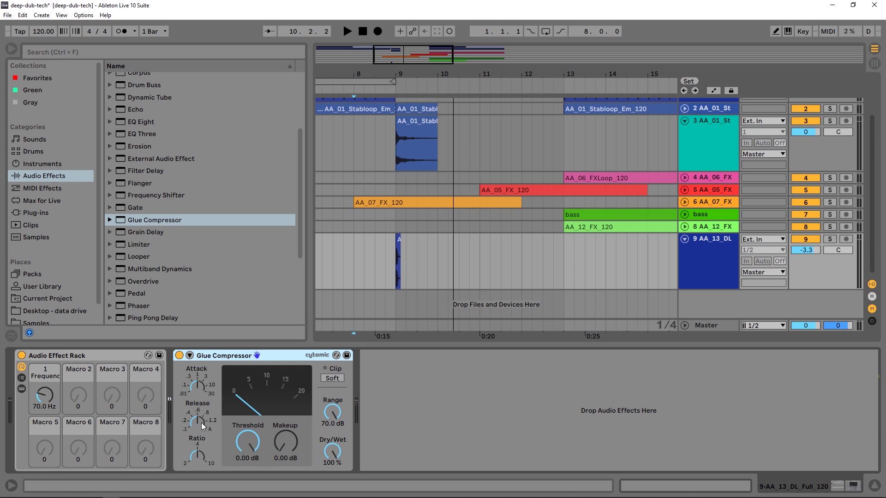
left_click(202, 411)
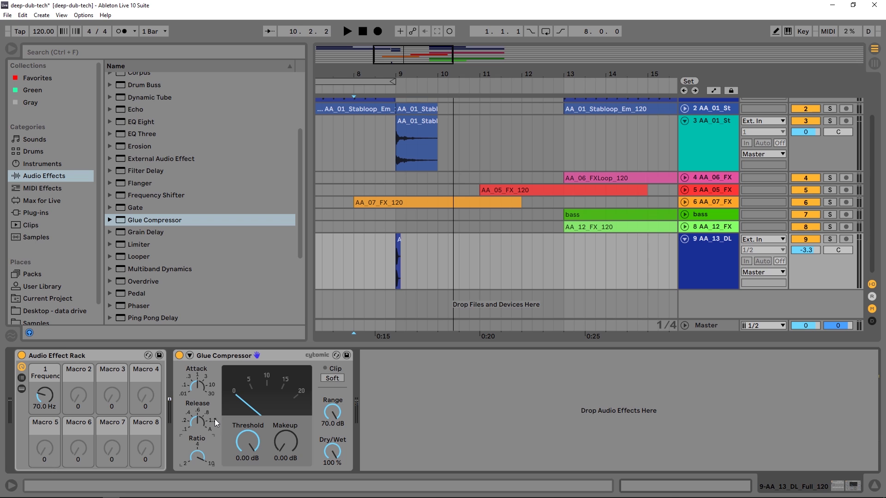
left_click_drag(243, 450, 243, 480)
key("space")
left_click_drag(251, 437, 252, 457)
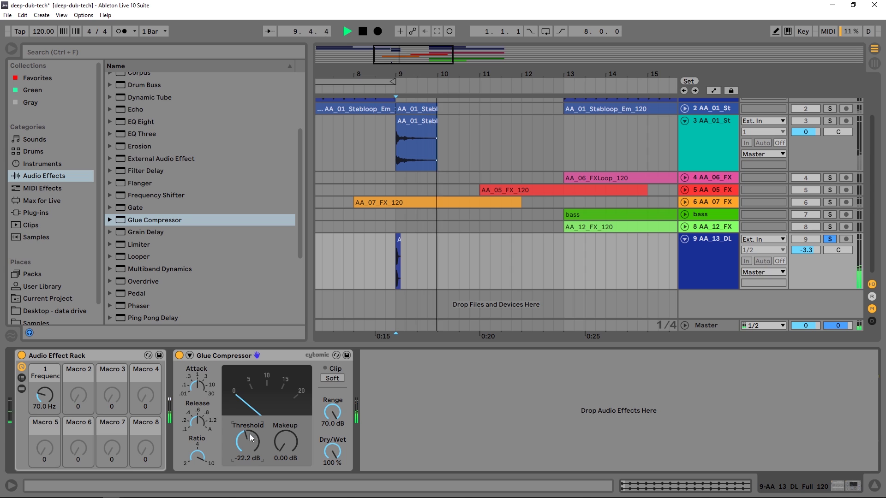
scroll(251, 436, "up", 2)
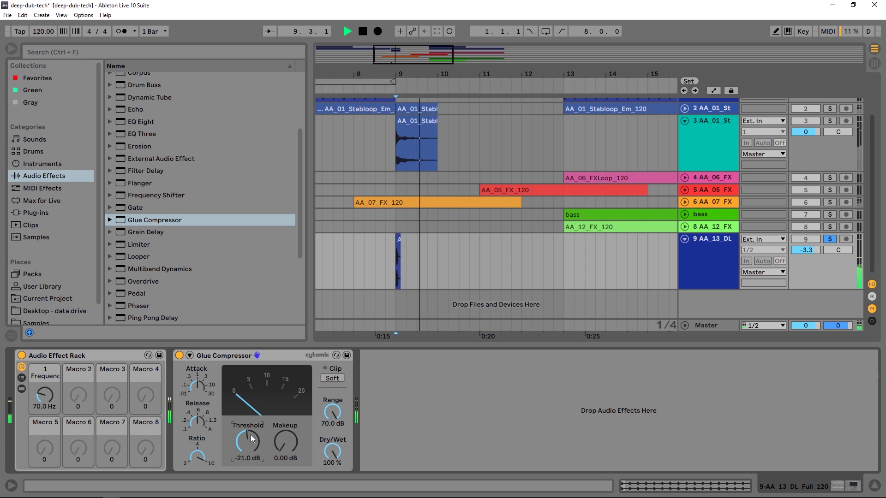
key("space")
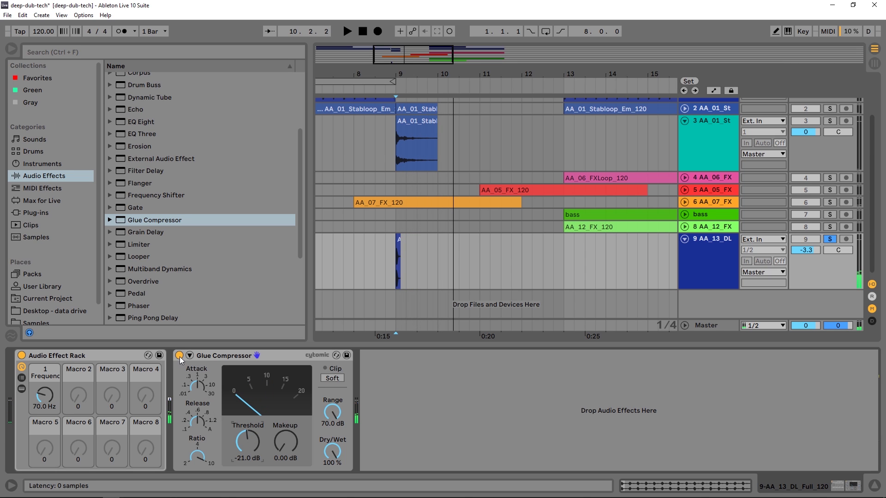
Play the soloed track 9 several times to judge the Glue Compressor's effect.
key("space")
key("space")
key("space")
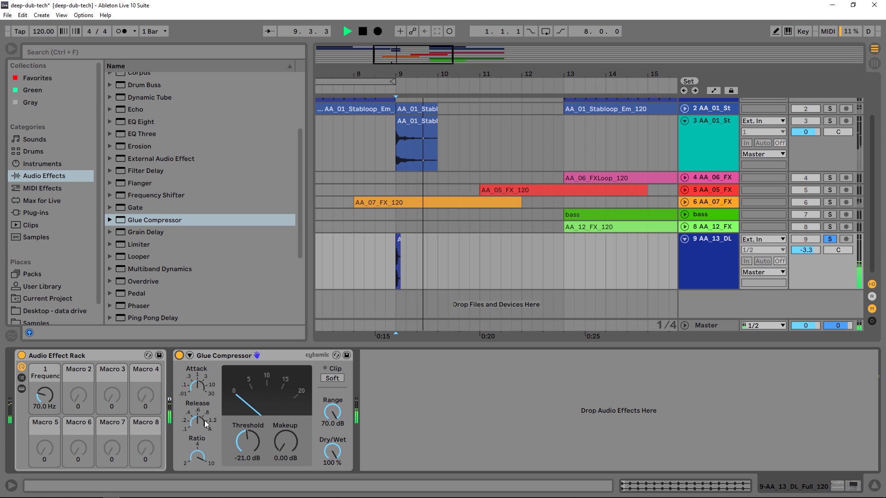
key("space")
Set the Glue Compressor's Threshold to -19.4 dB and lengthen its Attack and Release while auditioning the track.
left_click_drag(237, 436, 237, 422)
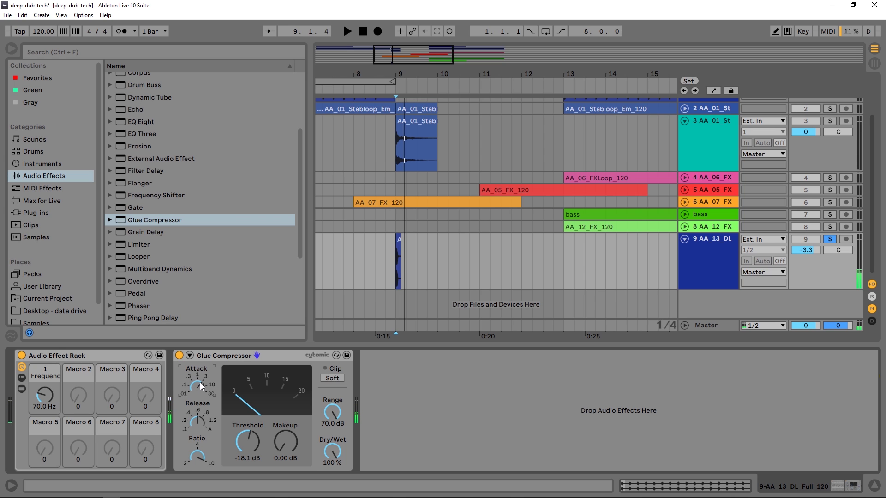
key("space")
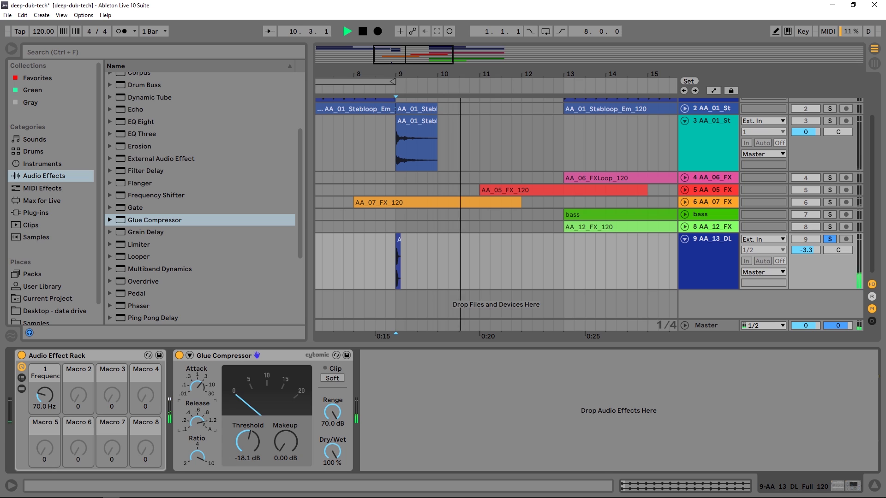
left_click_drag(244, 433, 246, 435)
key("space")
key("space")
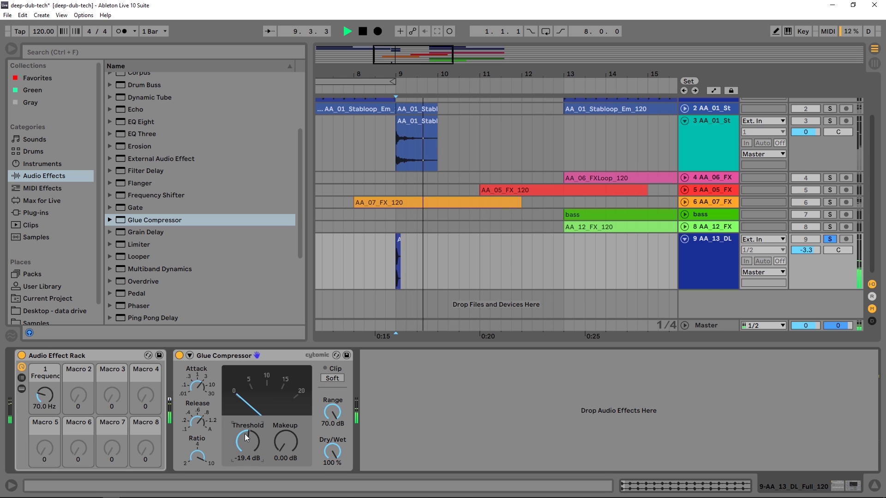
Compare the sound of track 9 with the Glue Compressor bypassed and switched back on.
left_click(179, 356)
key("space")
key("space")
left_click(179, 356)
Set the Glue Compressor's Threshold to -13.3 dB and Makeup to 6.19 dB, and audition the track.
left_click_drag(248, 443, 286, 432)
key("space")
key("space")
key("space")
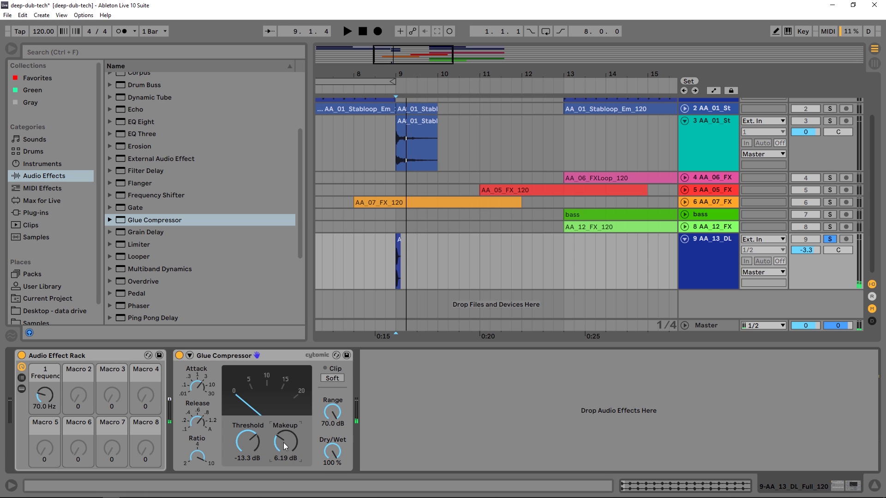
key("space")
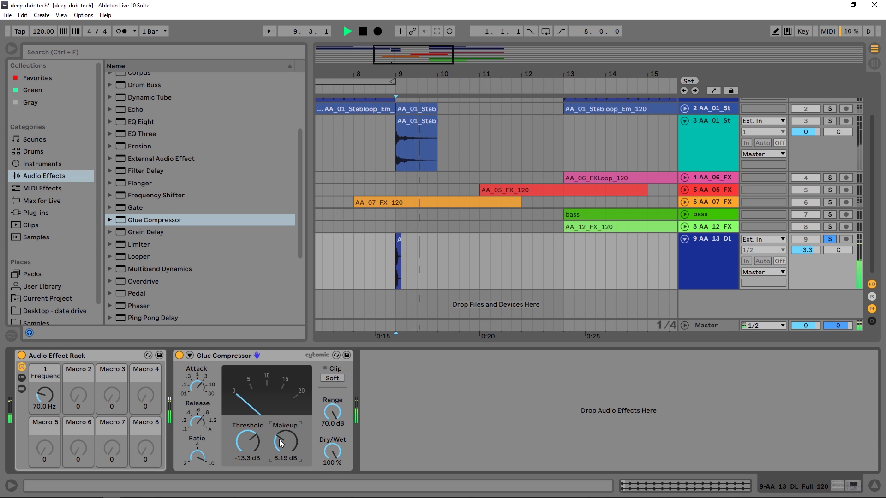
Compare playback with the Glue Compressor bypassed and active, and enable its Soft clipping.
left_click(179, 356)
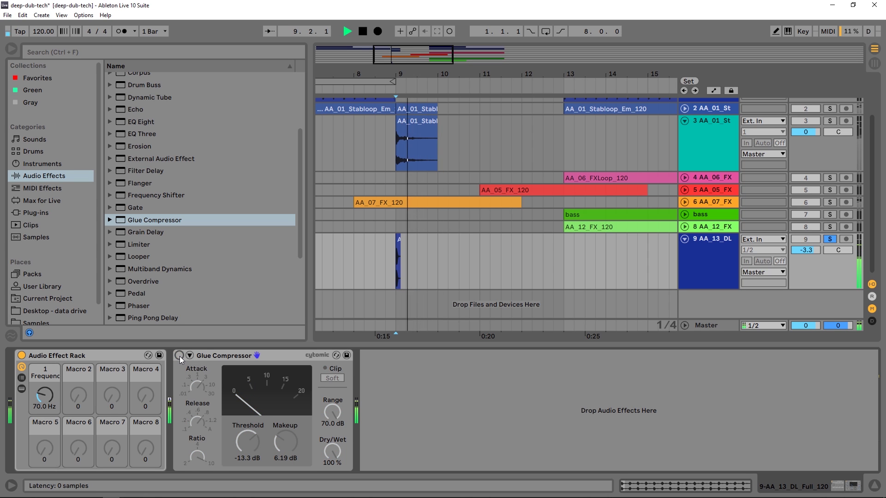
left_click(179, 356)
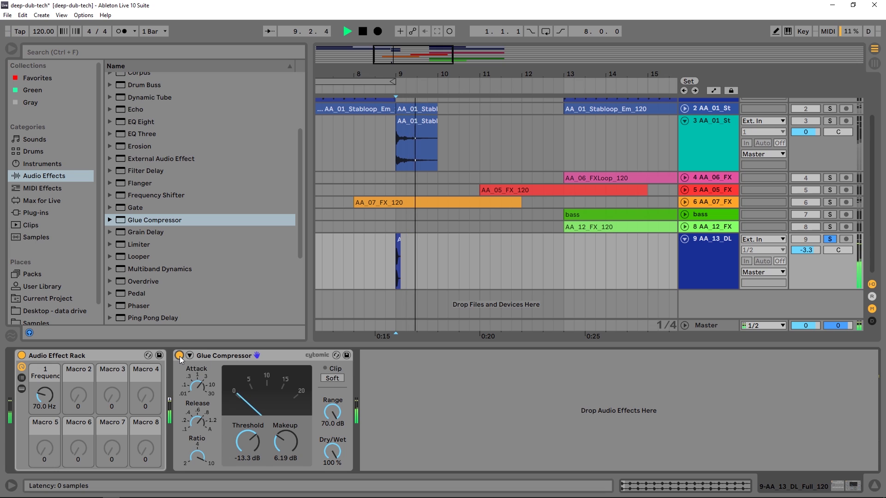
key("space")
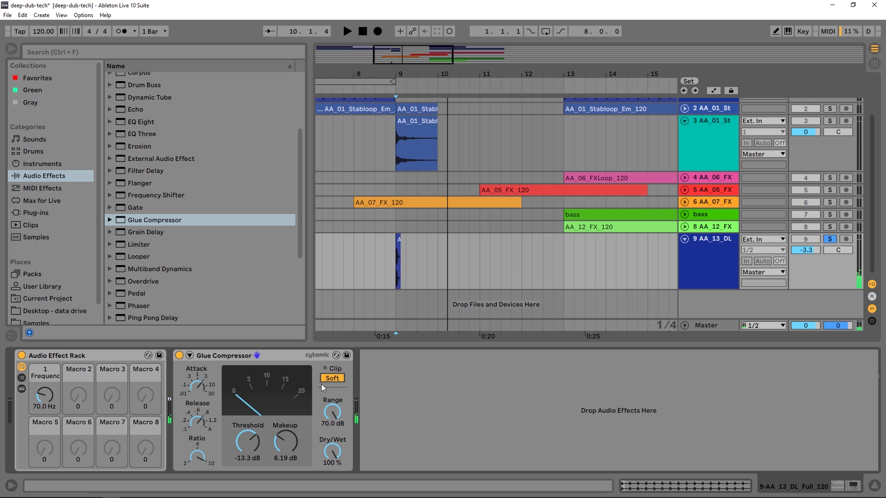
Audition track 9, insert a Saturator between the Audio Effect Rack and the Glue Compressor, and choose its Soft Sine curve.
key("space")
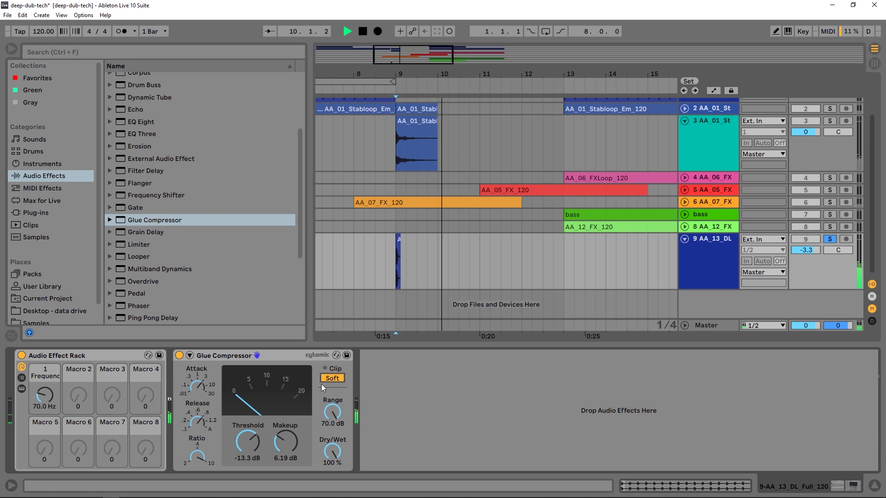
key("space")
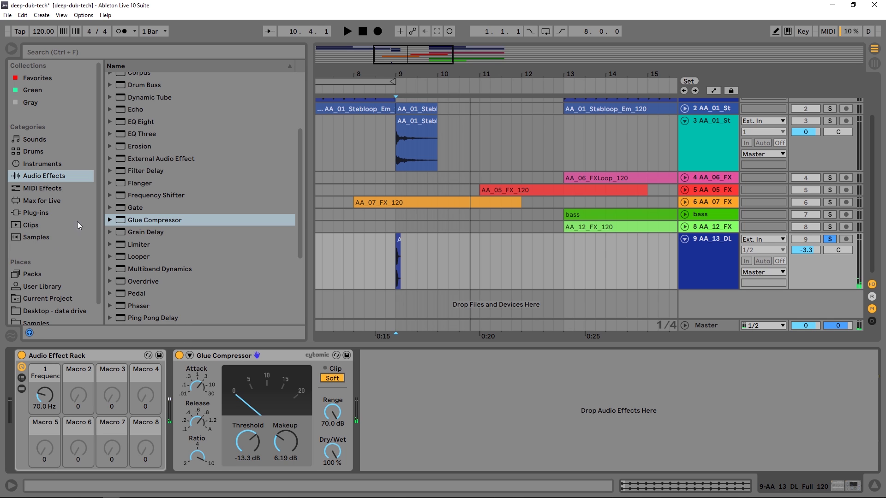
scroll(175, 245, "down", 5)
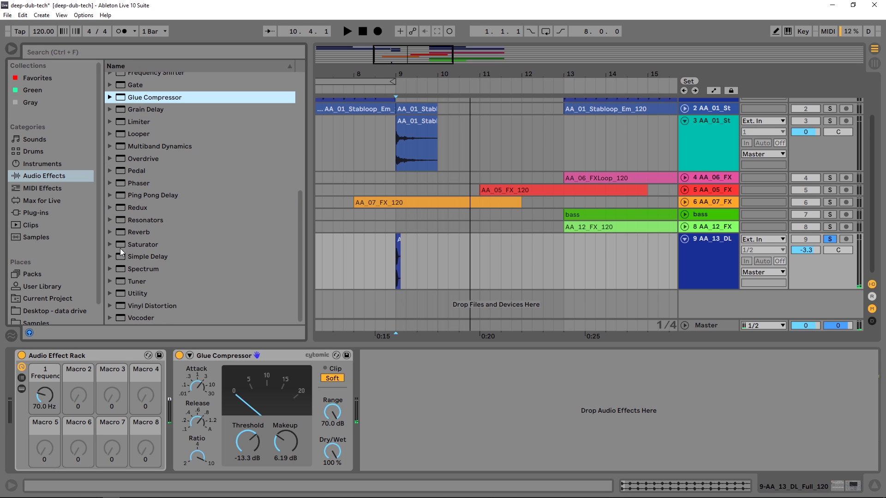
left_click_drag(143, 244, 226, 399)
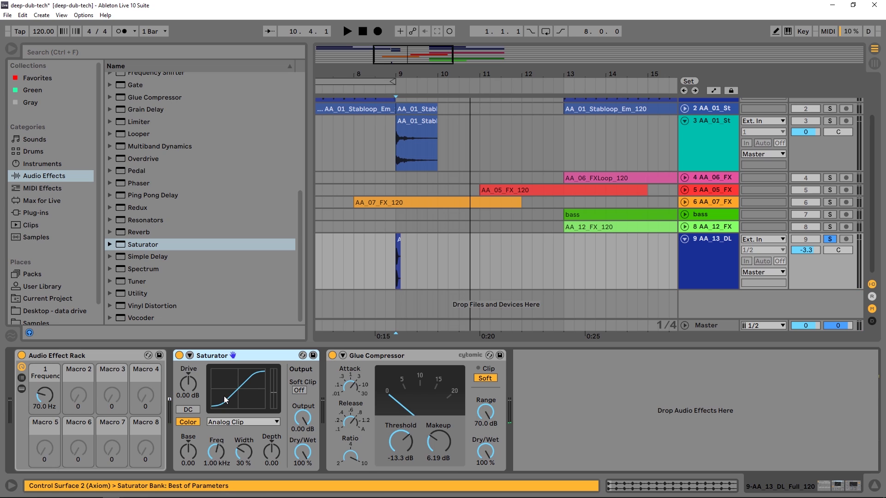
left_click(221, 422)
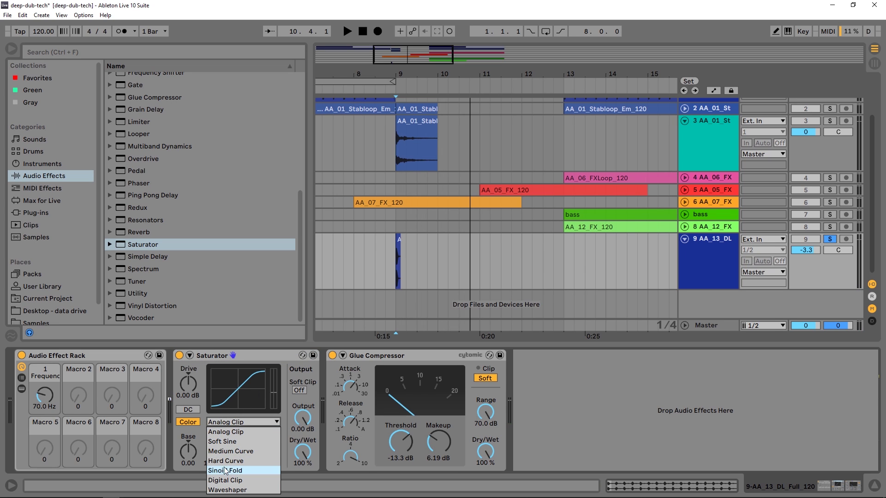
left_click(232, 442)
Set the Saturator's Drive to 5.14 dB while auditioning the track.
key("space")
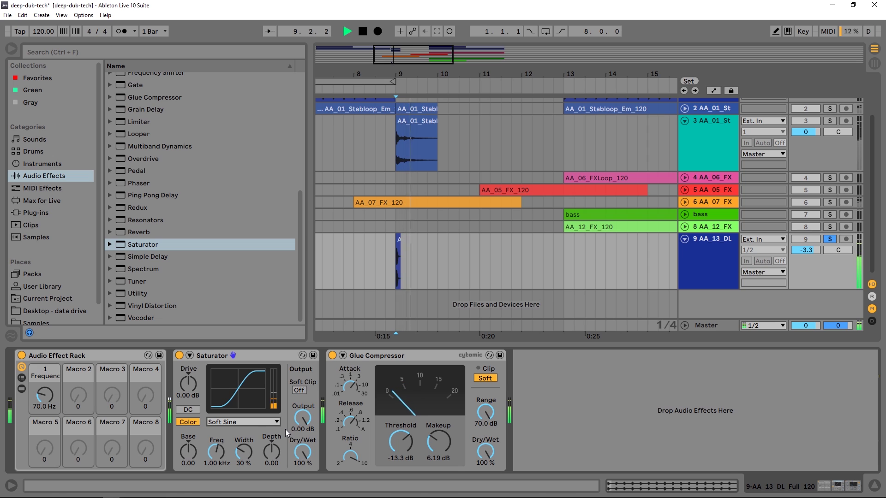
left_click_drag(185, 375, 186, 378)
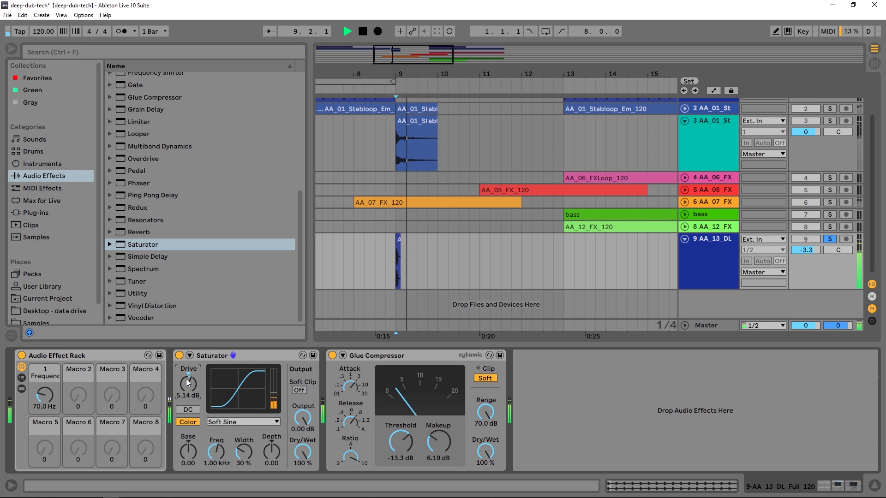
key("space")
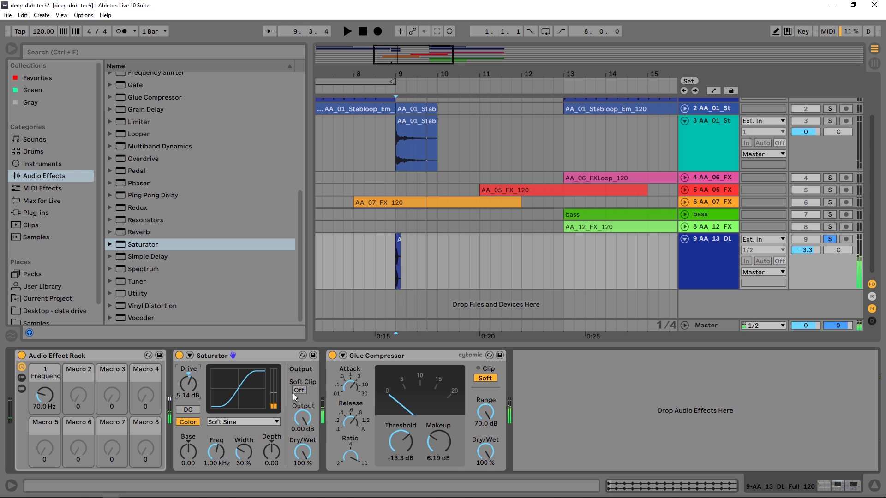
Try the Saturator's Waveshaper, Sinoid Fold and Hard Curve shapes while auditioning track 9.
left_click(236, 422)
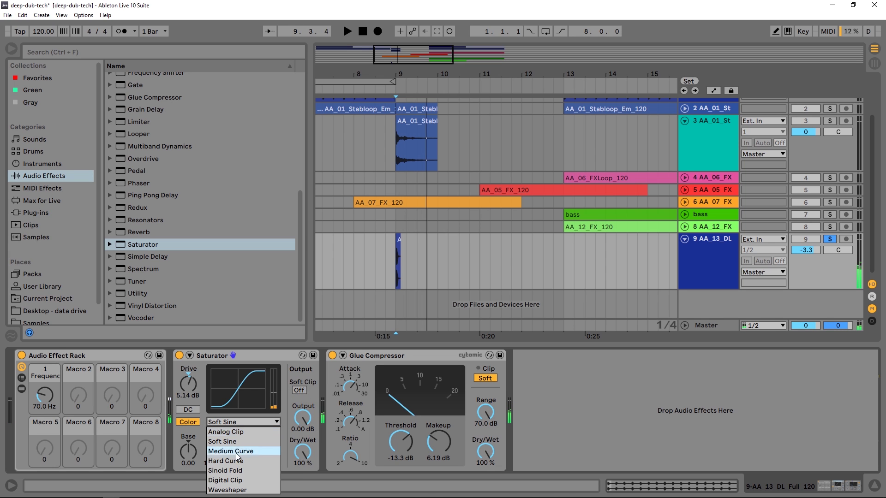
left_click(231, 481)
key("space")
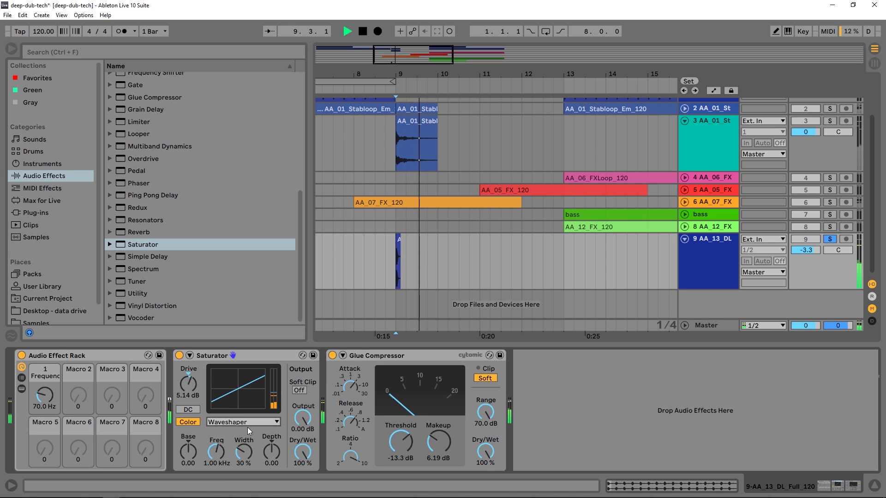
key("Up")
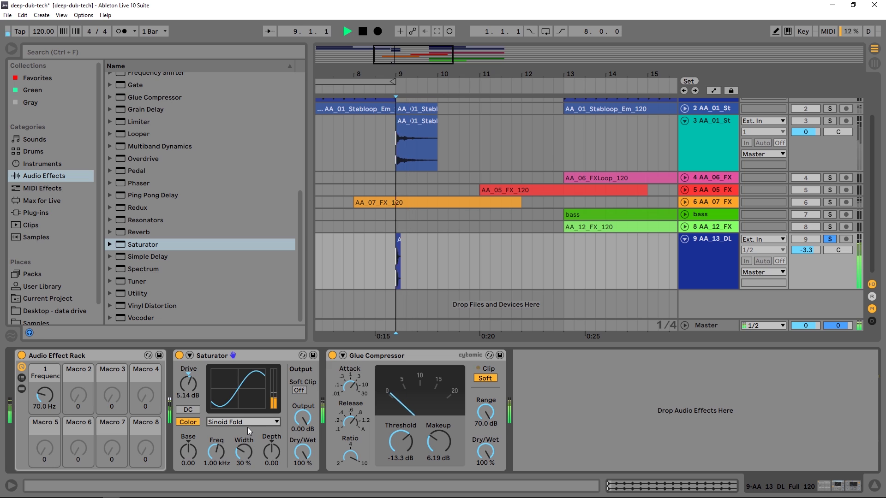
key("Up")
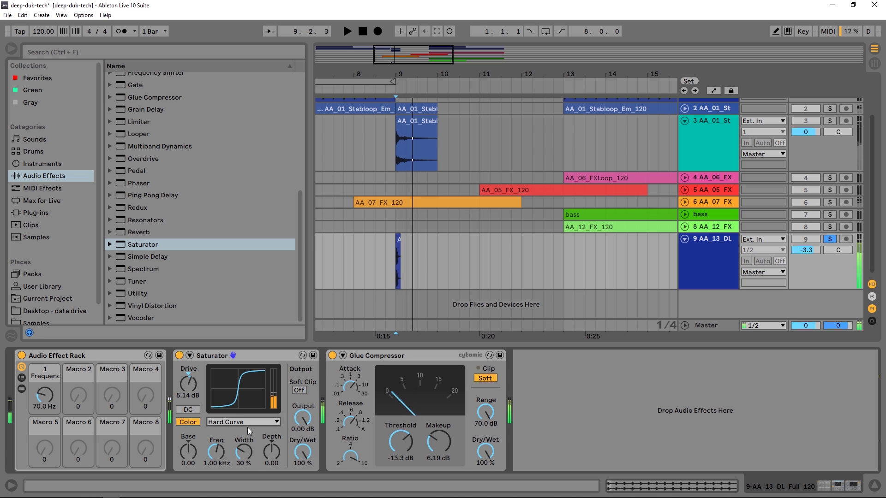
key("space")
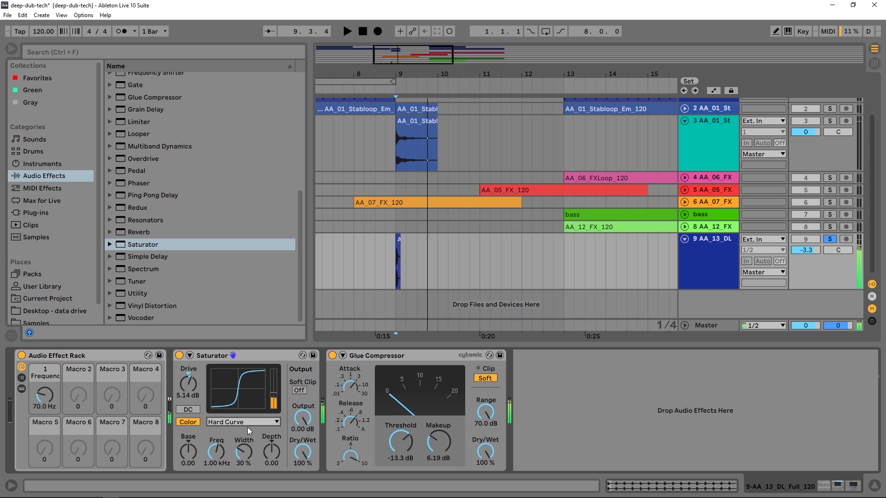
key("space")
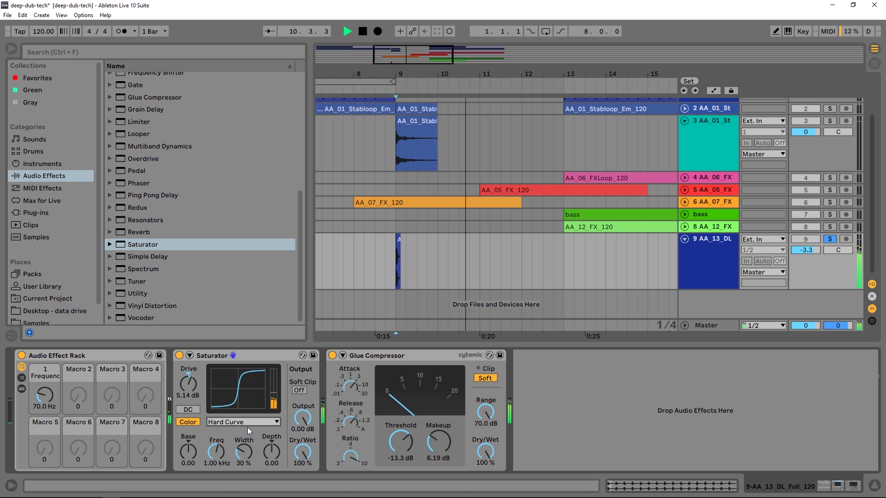
key("space")
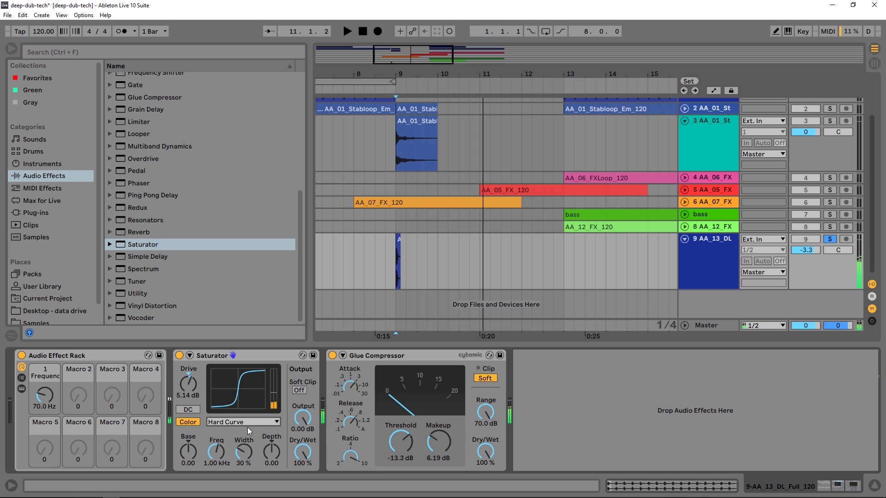
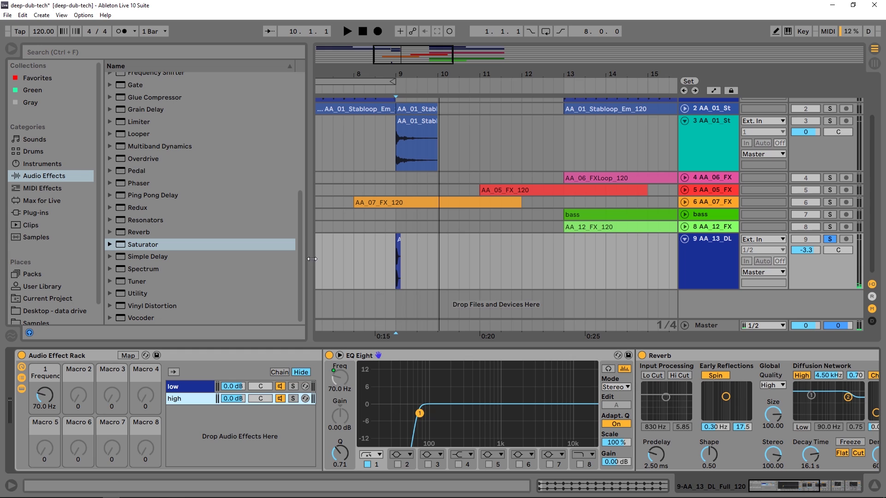
Insert the Grain Delay preset Borg between the EQ Eight and Reverb in the high chain, and audition it.
scroll(178, 250, "up", 2)
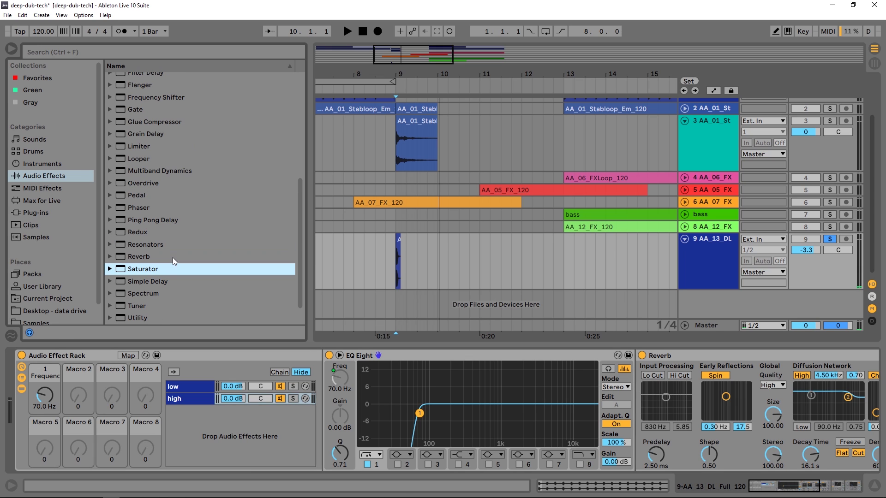
left_click(110, 134)
left_click_drag(128, 163, 641, 400)
key("space")
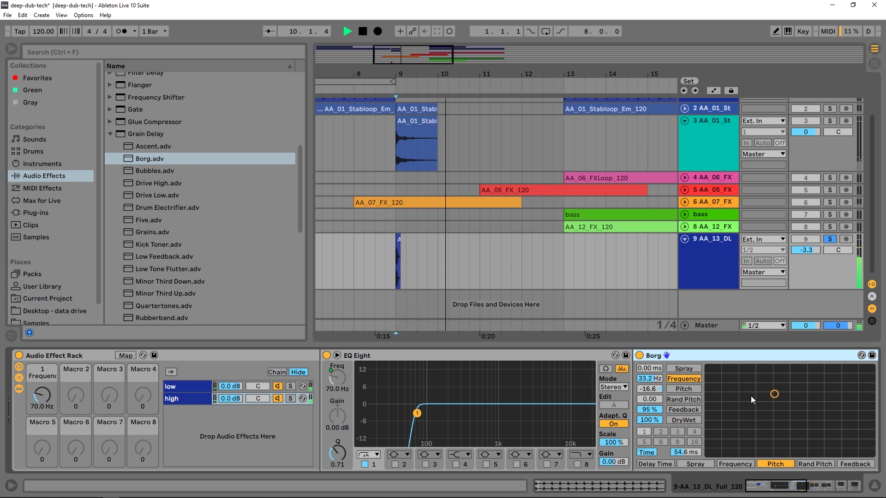
key("space")
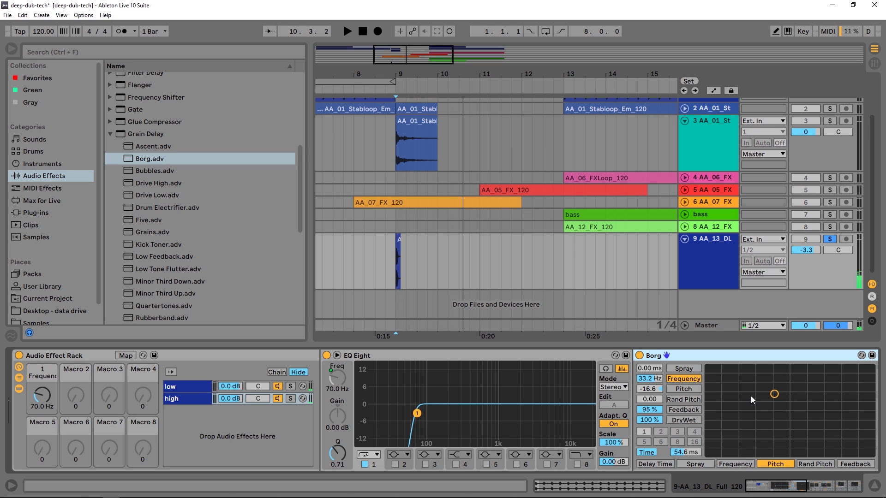
Try the Borg grain delay with Frequency at 36.8 Hz and Pitch at 1.71 during repeated playback.
key("space")
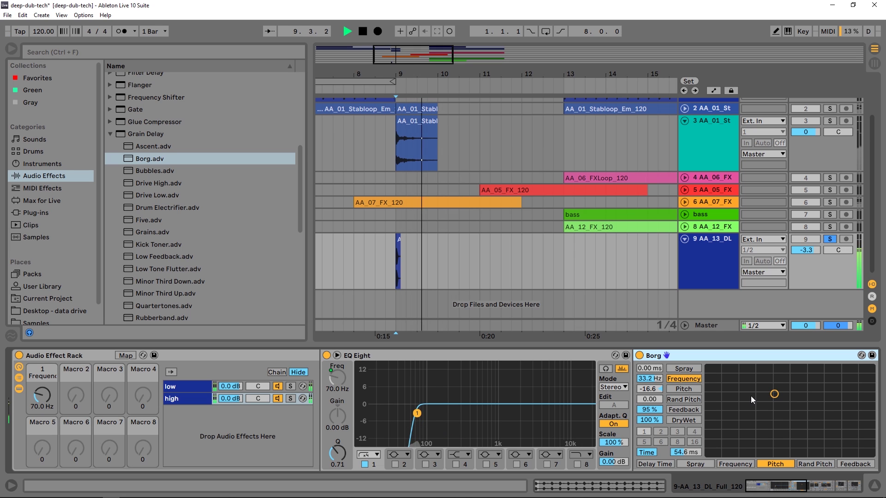
left_click_drag(752, 396, 837, 392)
key("space")
key("space")
key("space")
key("space")
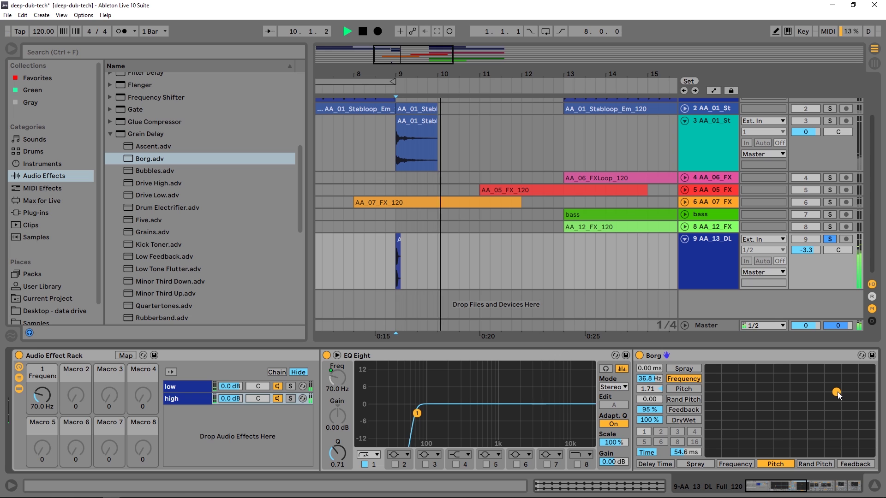
key("space")
key("space")
key("space")
Try a lower Borg grain delay Frequency of 1.46 Hz with Pitch at 4.95 while auditioning the track.
left_click_drag(839, 395, 857, 384)
key("space")
key("space")
key("space")
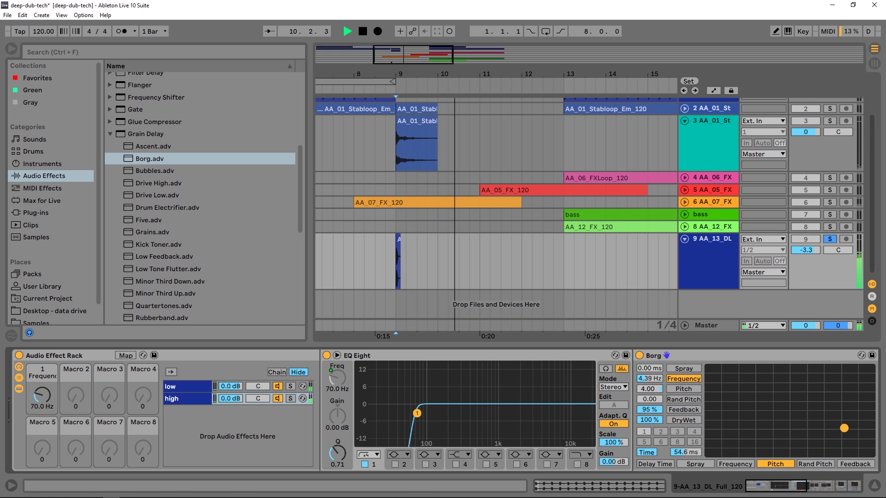
left_click_drag(857, 384, 849, 447)
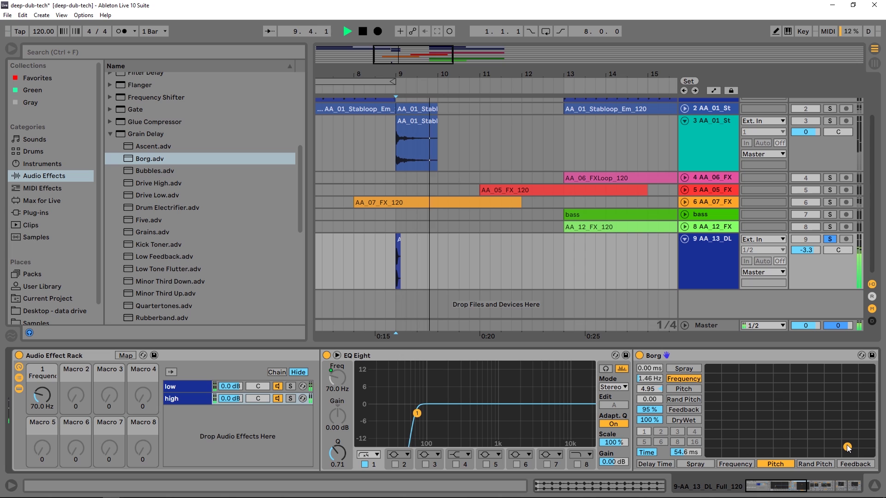
left_click(706, 266)
key("space")
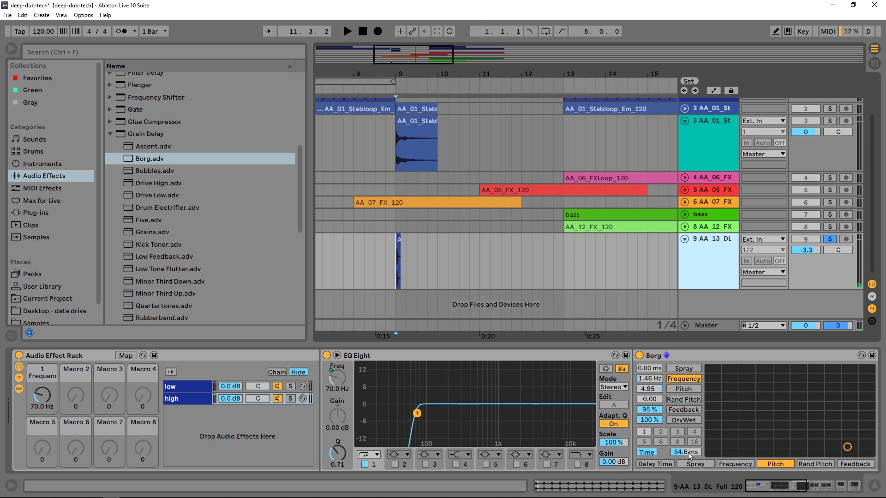
Set the Borg grain delay's Frequency to 14.3 Hz, Pitch to 2.48 and delay time to 128 ms, and audition the track.
key("space")
left_click_drag(688, 452, 685, 455)
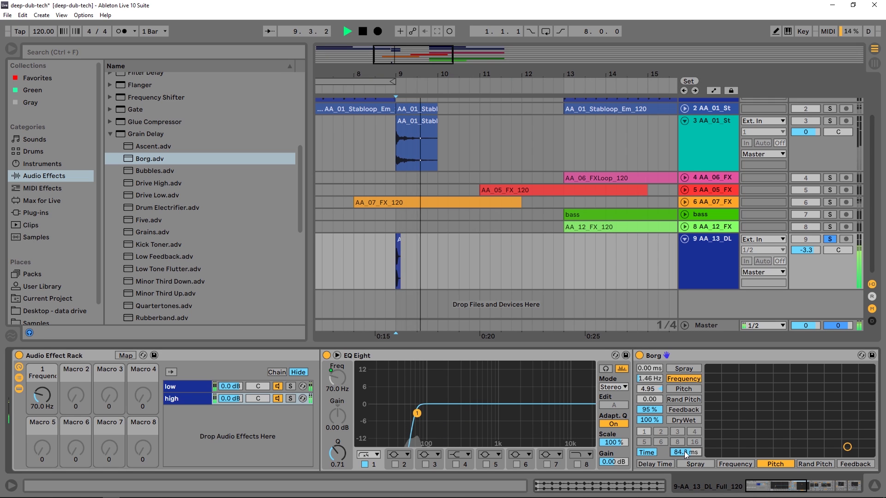
left_click_drag(840, 433, 839, 408)
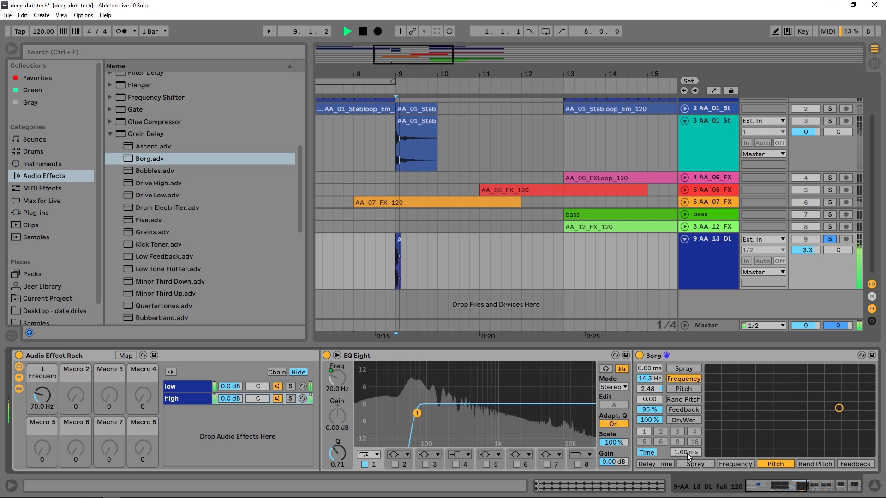
mouse_move(688, 453)
left_mouse_down()
mouse_move(687, 480)
mouse_move(689, 438)
left_mouse_up()
key("space")
key("space")
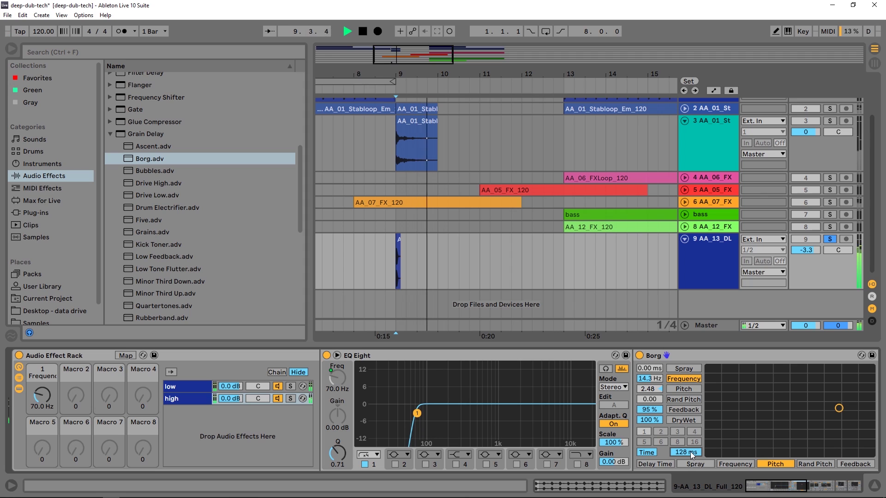
left_click(705, 262)
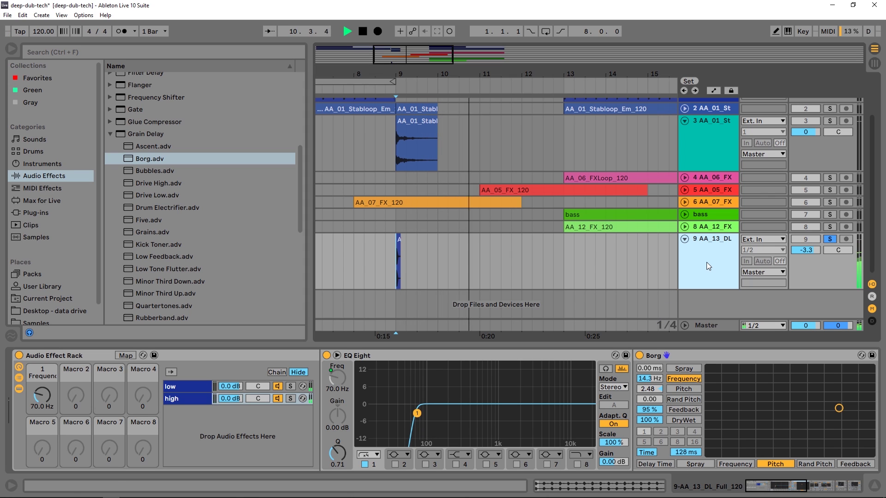
key("space")
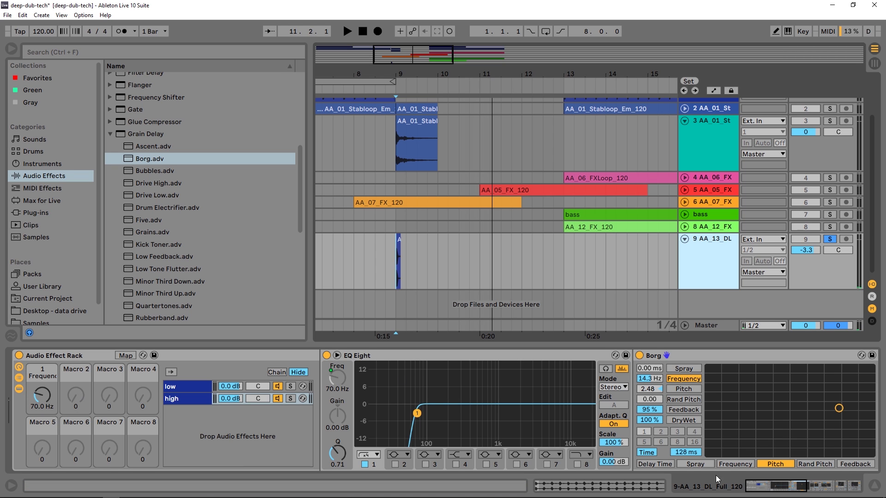
Review track 9's full device chain and the Audio Effect Rack's macro mappings, then leave mapping mode.
scroll(781, 414, "down", 5)
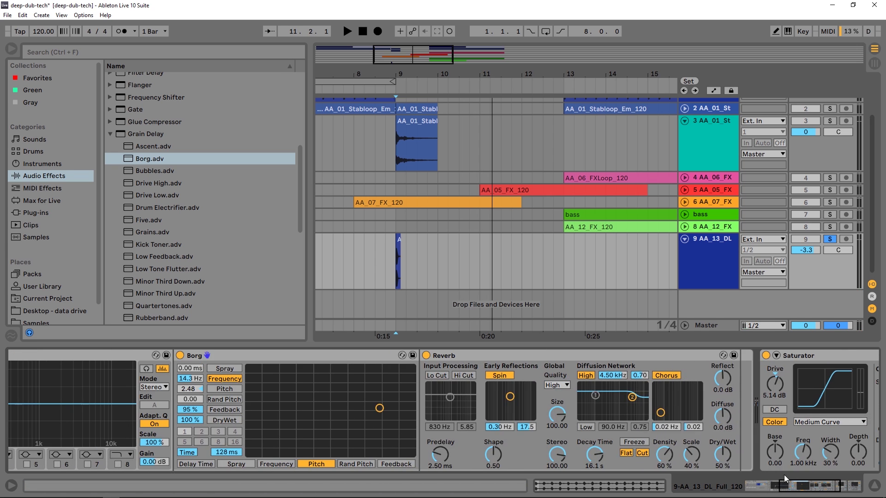
scroll(784, 475, "down", 3)
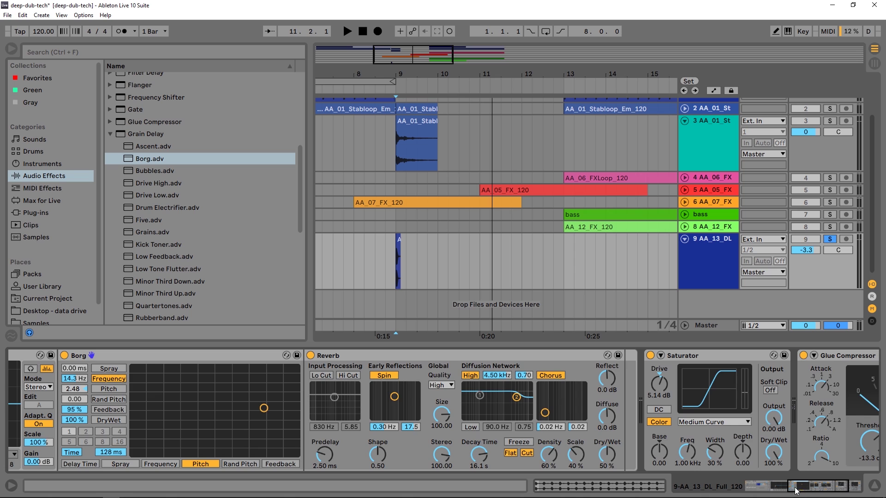
left_click_drag(797, 490, 656, 478)
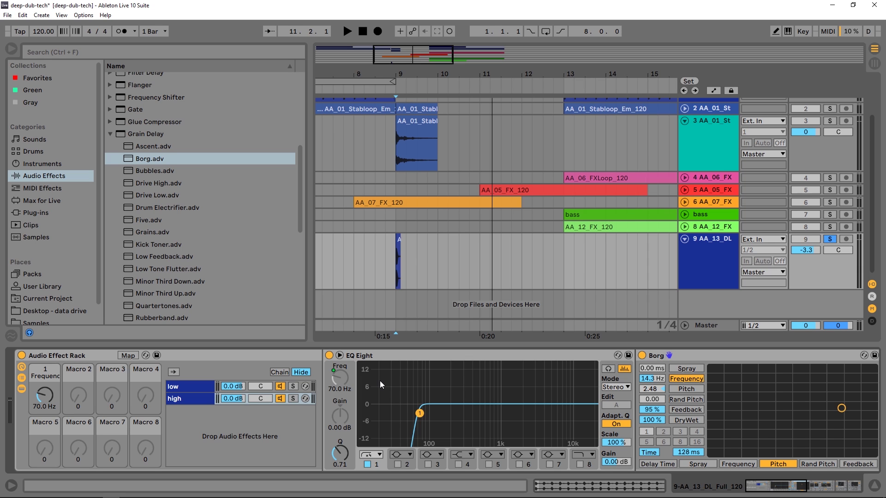
left_click(128, 356)
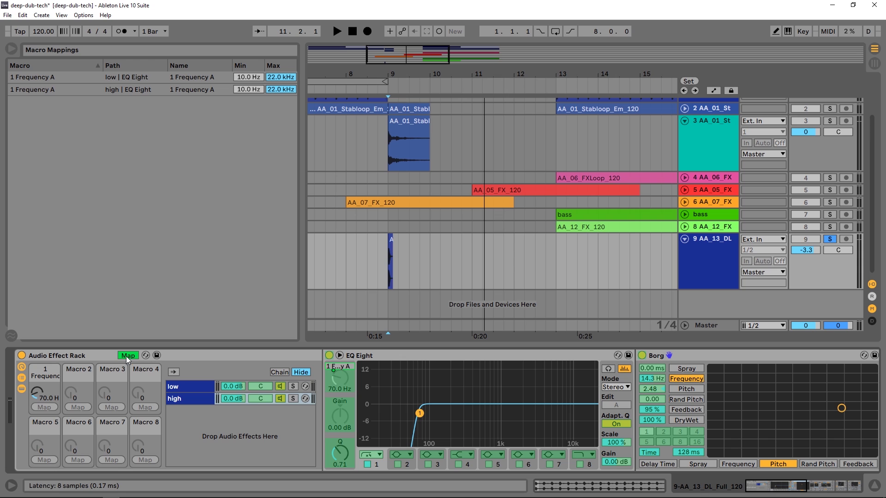
left_click(127, 356)
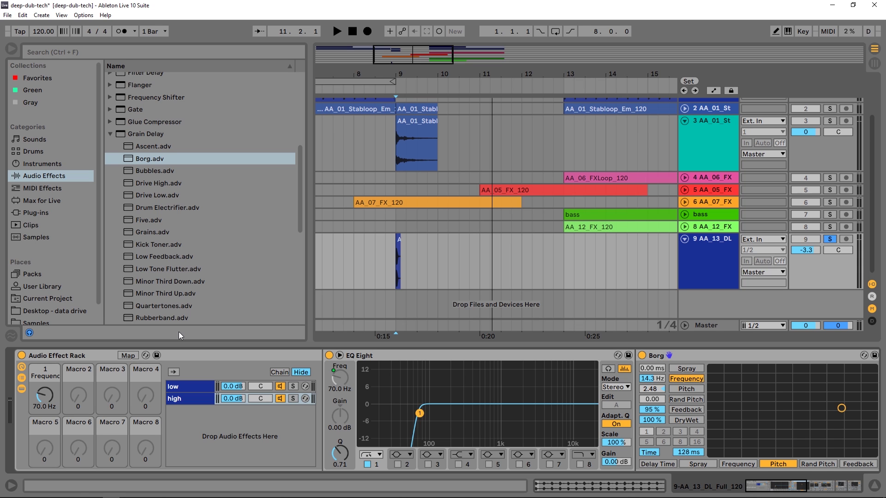
key("space")
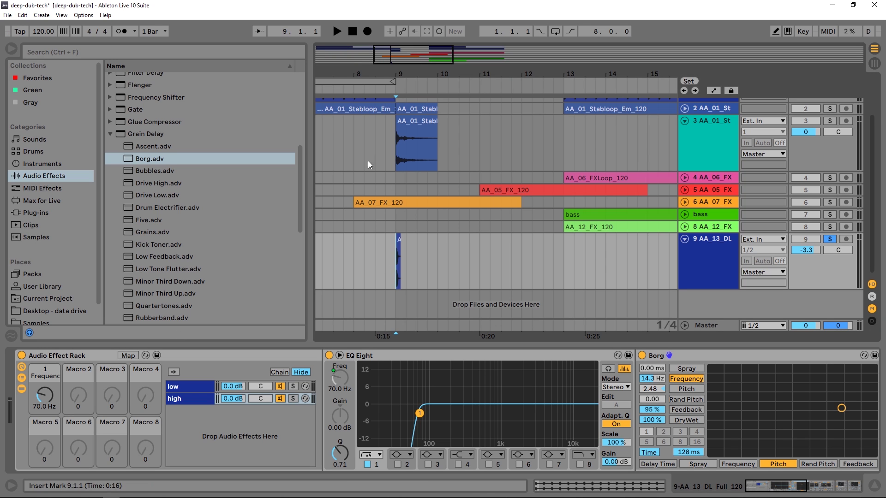
Audition the soloed track 9 from bar 9.
key("space")
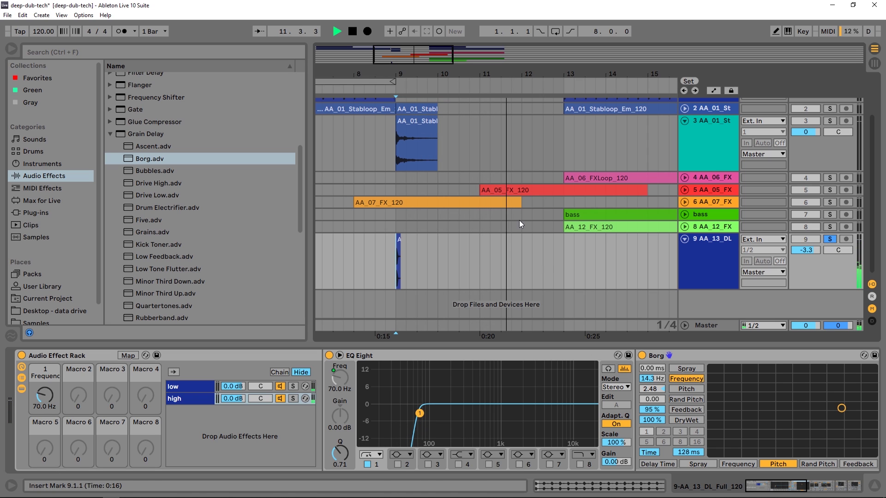
key("space")
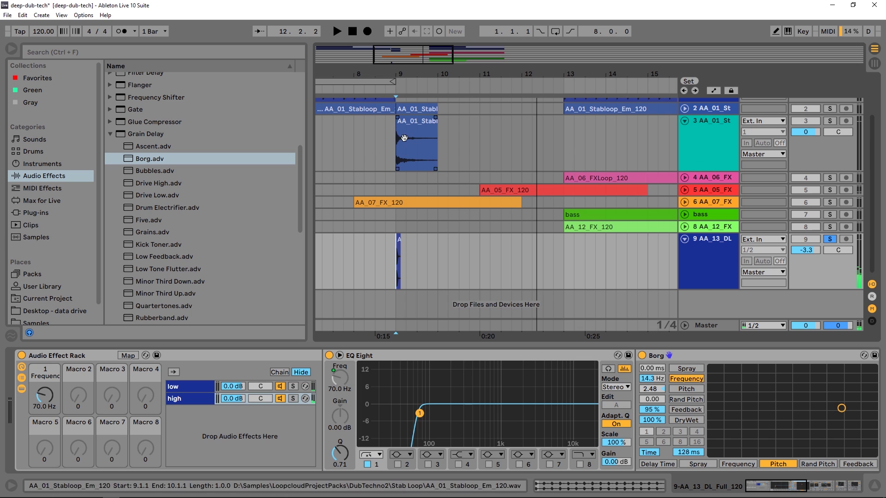
Unsolo track 9, set its volume to -7.0 dB and play the full mix from bar 8.
left_click(350, 143)
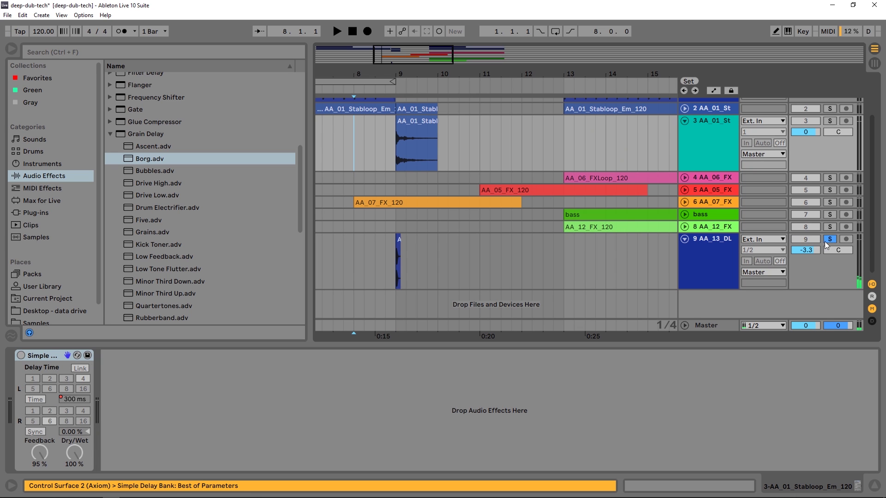
left_click(709, 271)
left_click(357, 157)
key("space")
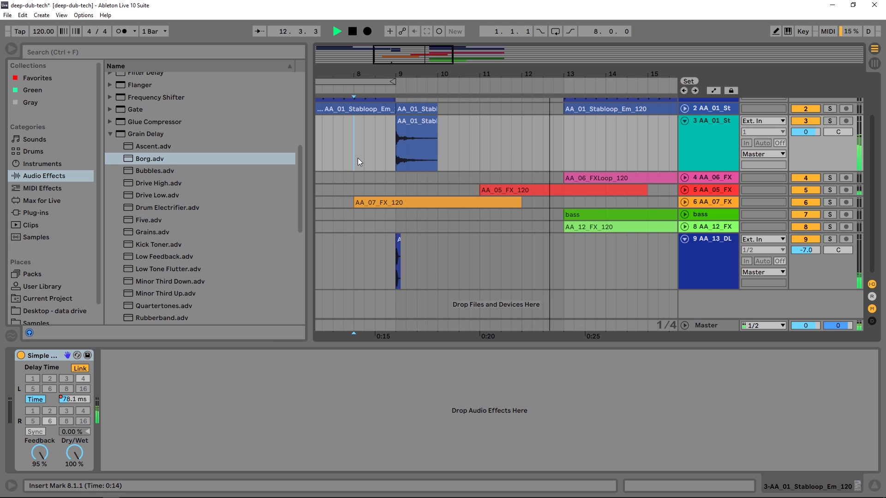
left_click(710, 263)
key("space")
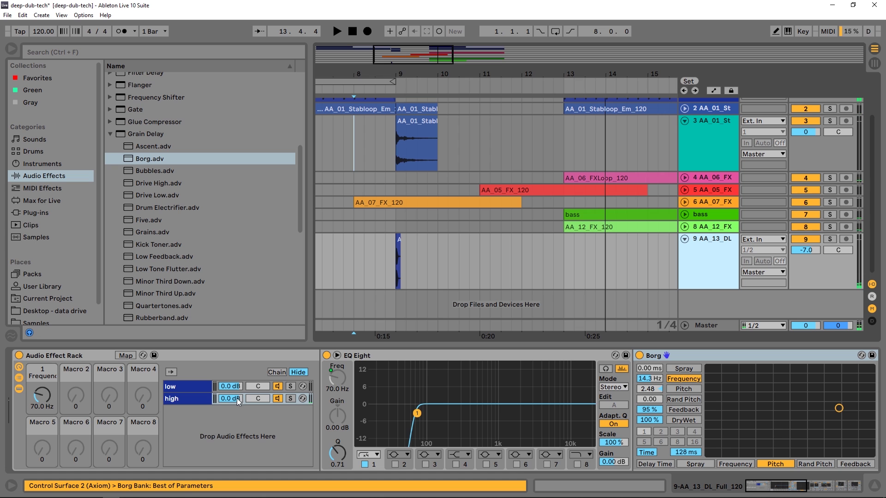
Check track 9's device chain, set the Borg grain delay's Frequency to 25.2 Hz and Pitch to -12.8, and audition the mix.
scroll(785, 481, "right", 10)
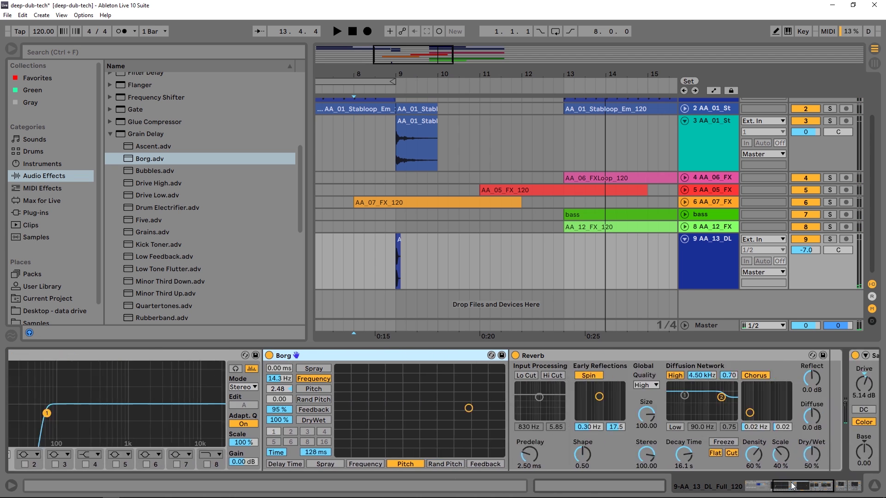
scroll(811, 496, "right", 5)
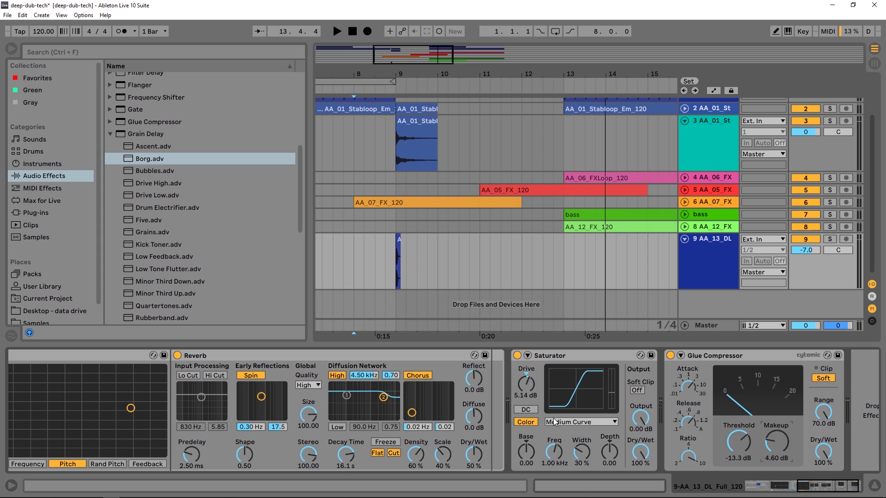
scroll(799, 488, "left", 15)
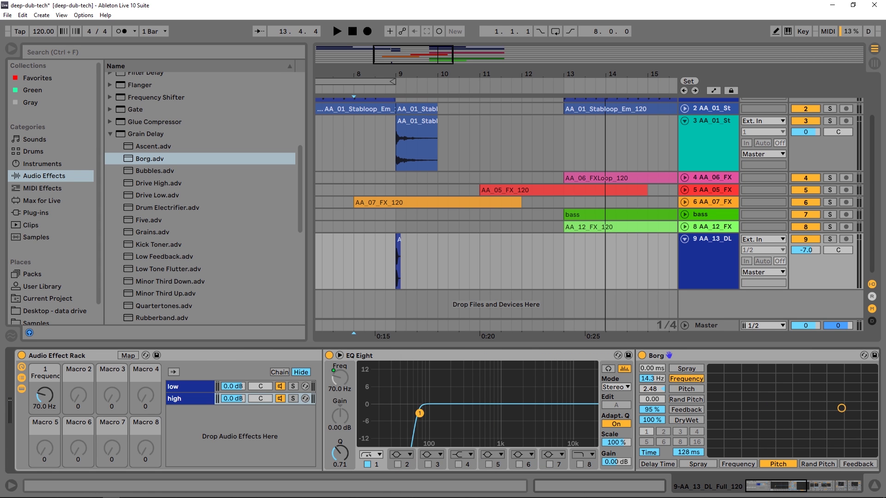
left_click_drag(796, 406, 790, 399)
key("space")
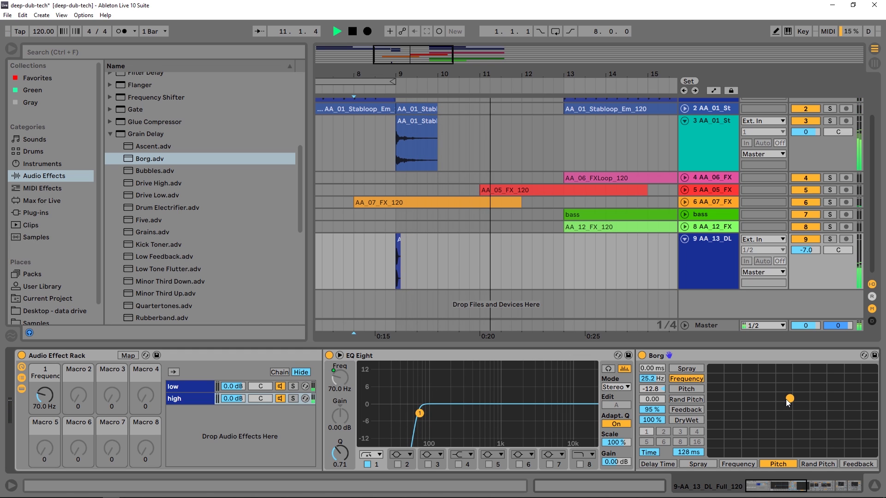
key("space")
left_click(353, 31)
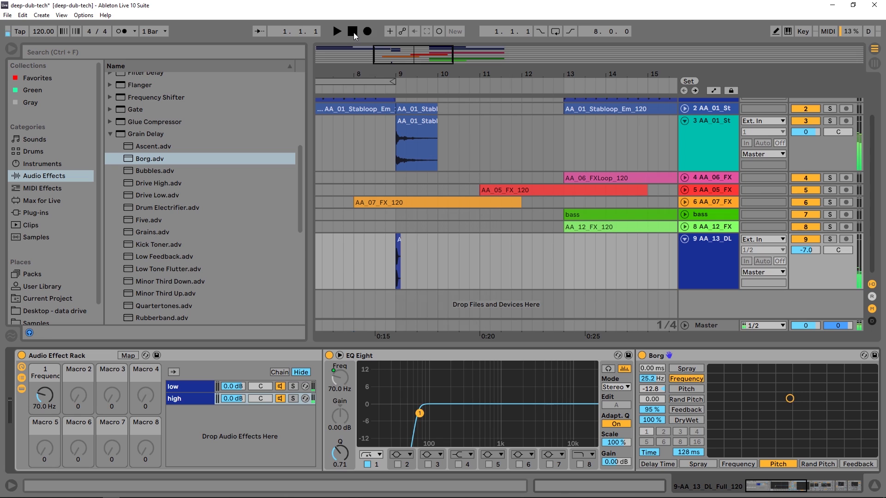
Solo track 9, set the rack's low chain to -1.5 dB and Borg's DryWet to 88 %, and audition from bar 9.
left_click(694, 156)
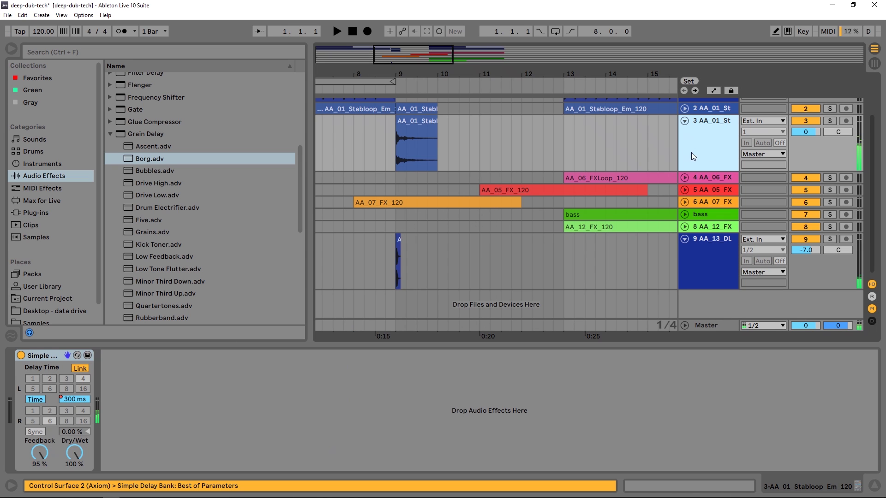
left_click(695, 253)
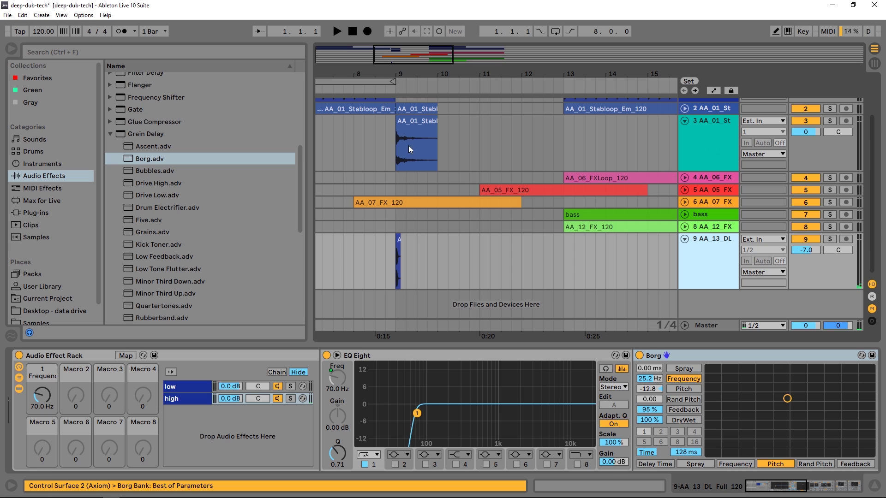
left_click(390, 279)
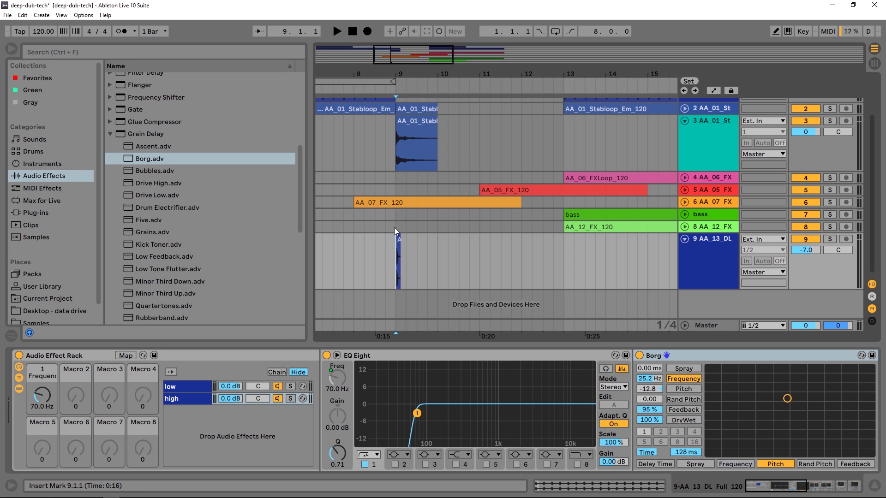
key("space")
left_click(830, 239)
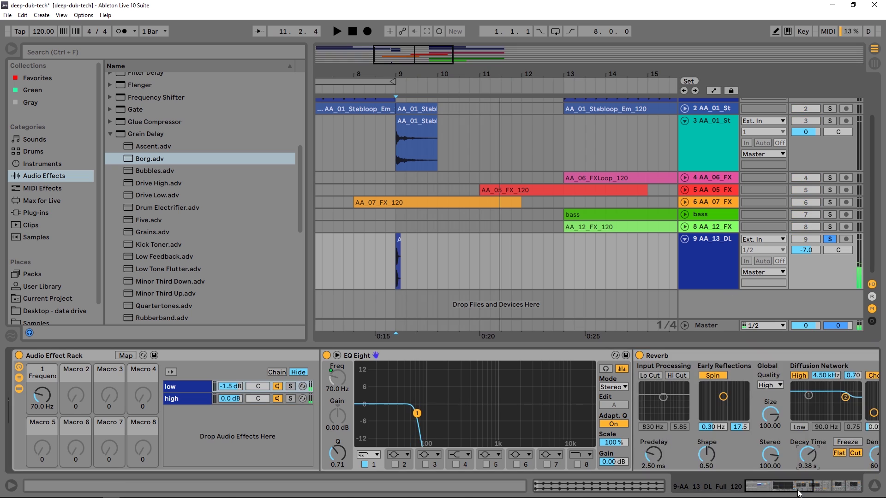
left_click_drag(795, 484, 843, 482)
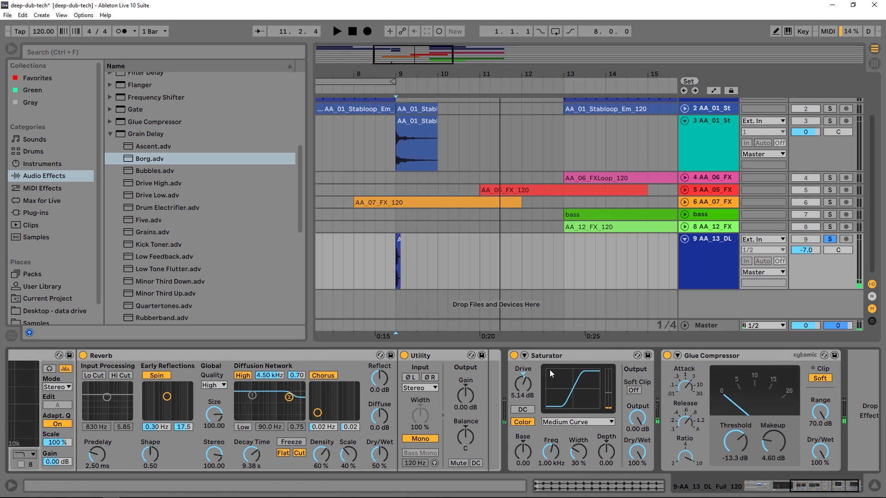
key("space")
key("space")
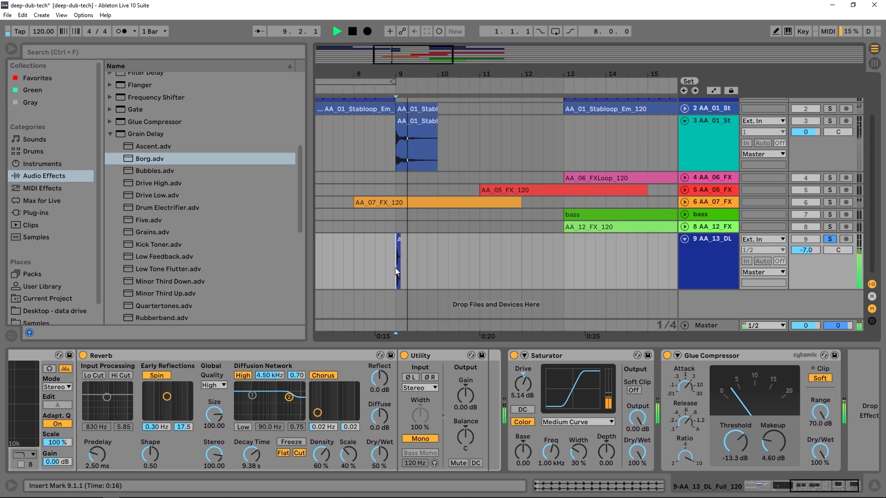
Turn off the Borg grain delay in the rack's high chain and audition track 9 without it.
left_click_drag(806, 484, 774, 485)
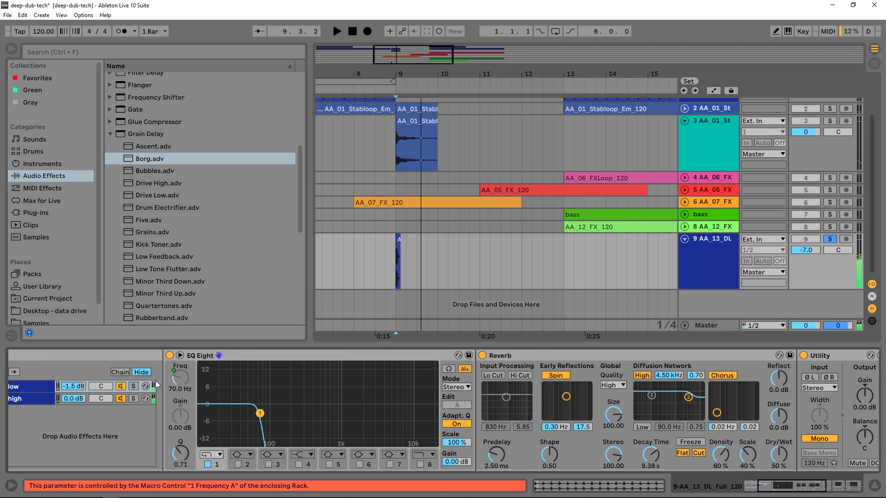
left_click(25, 398)
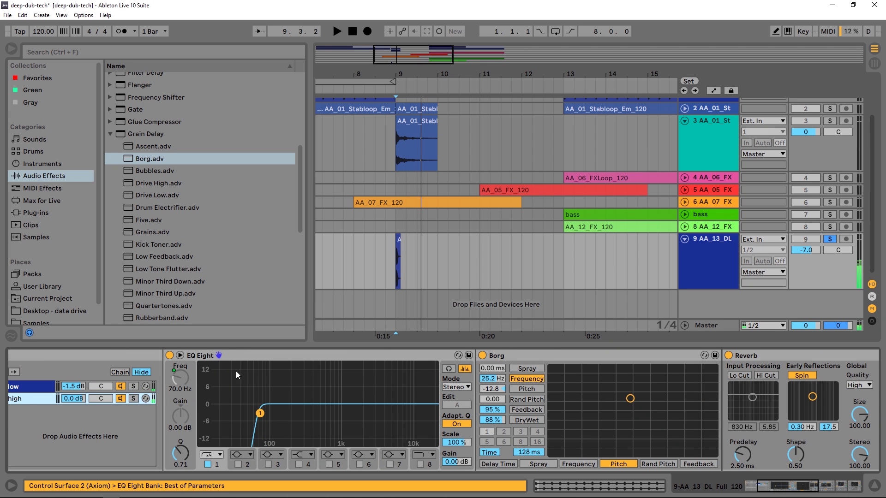
left_click(482, 355)
key("space")
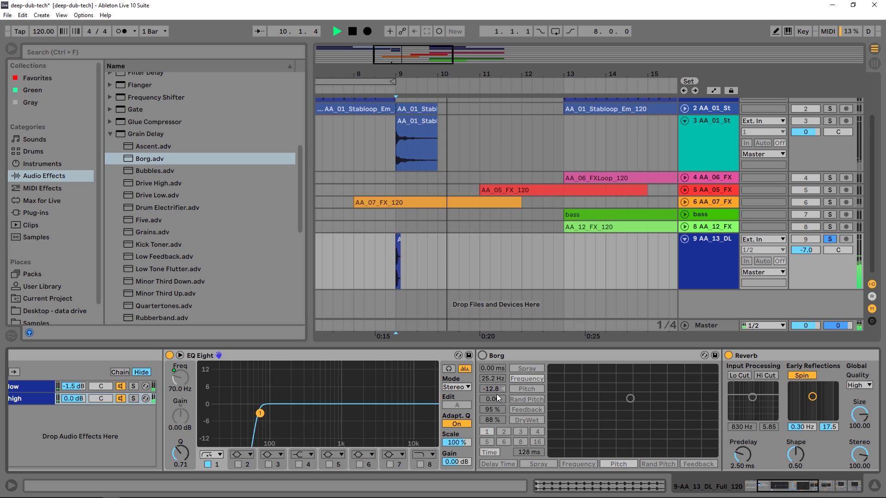
key("space")
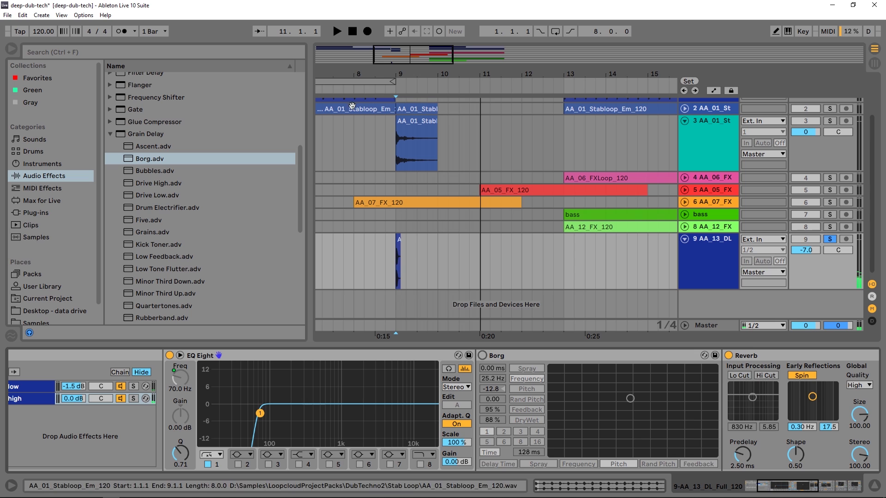
Unsolo track 9 and play the full arrangement from bar 8 into bar 15.
left_click(356, 147)
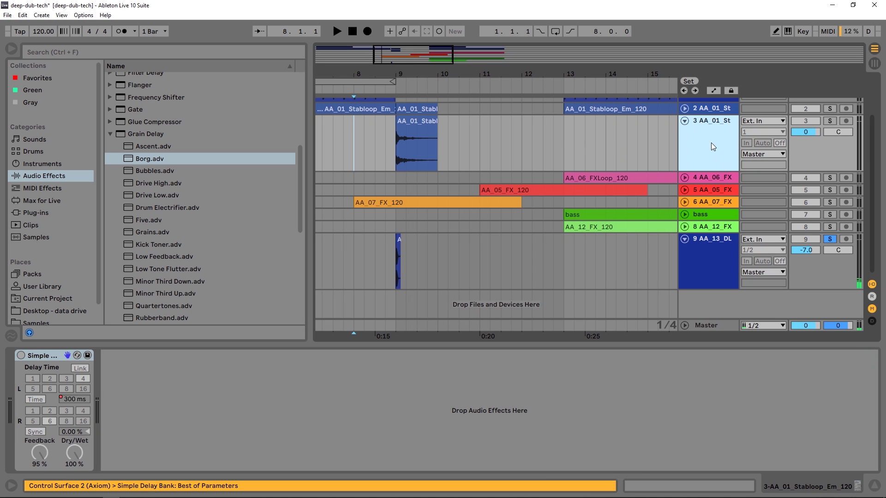
key("space")
key("space")
left_click(832, 239)
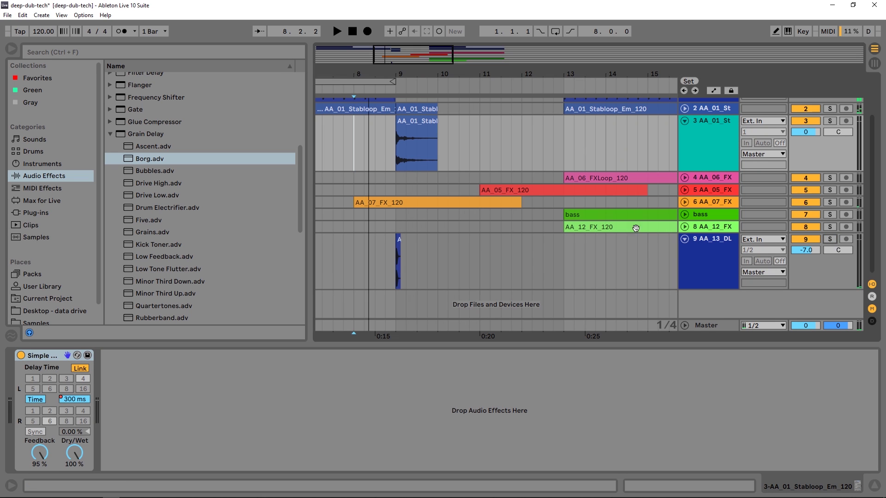
key("space")
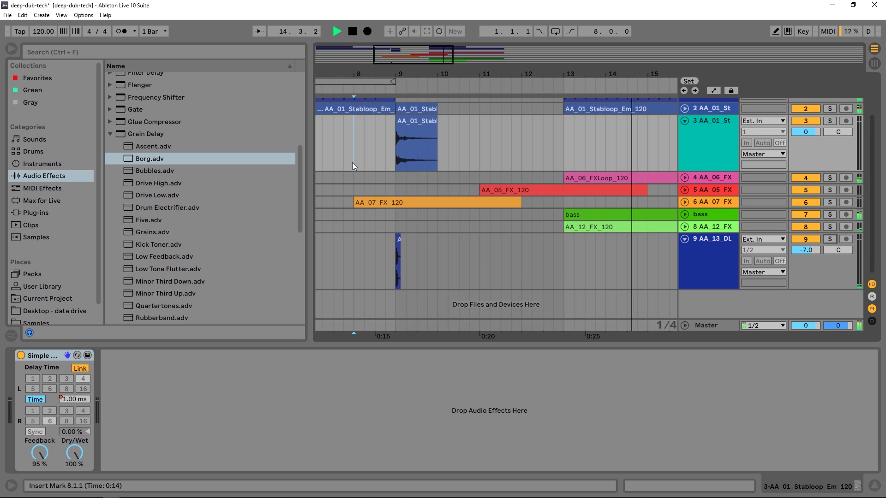
key("space")
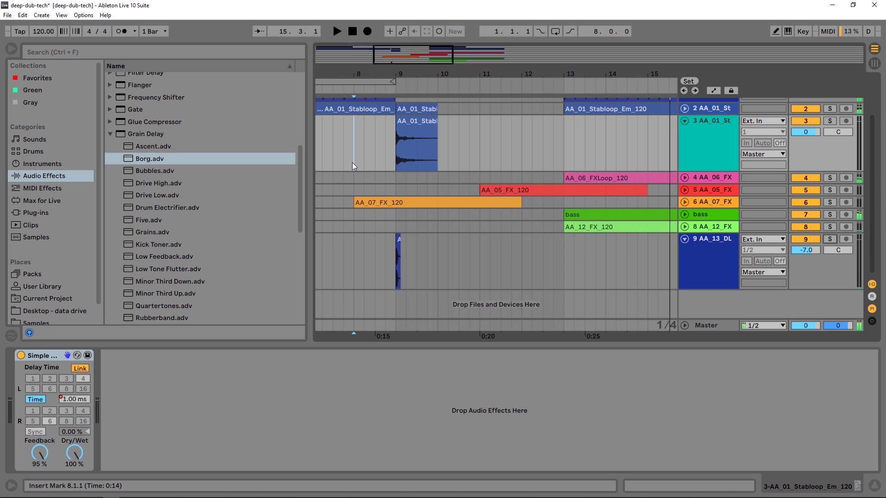